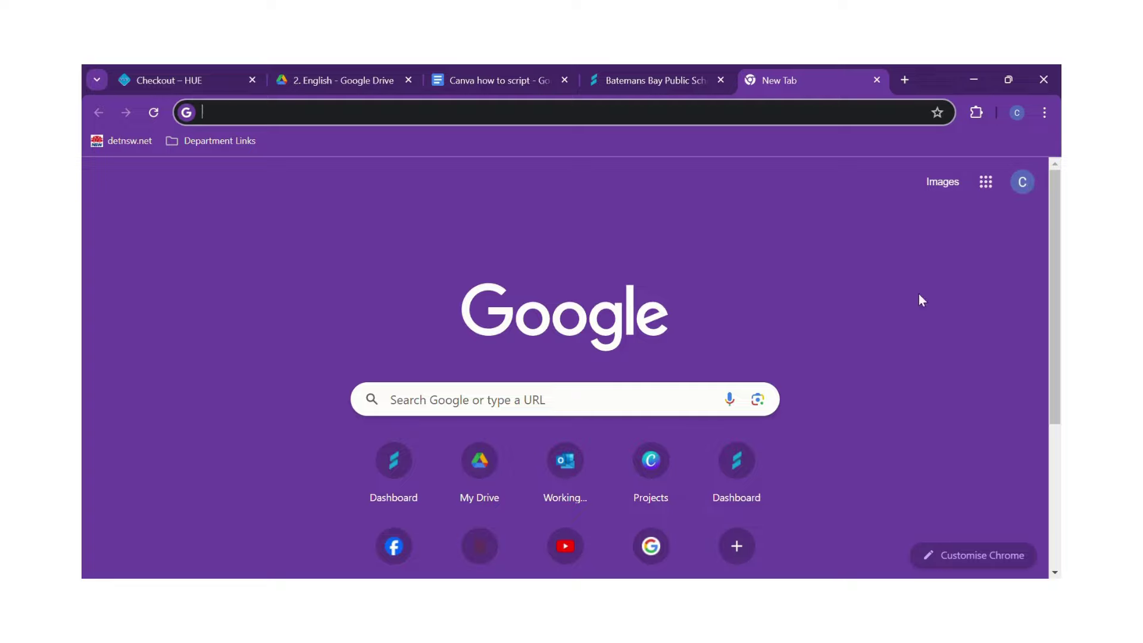
# - Search Google for 'Canva' and open the 'Visual Suite for Everyone - Canva' result
pyautogui.click(600, 408)
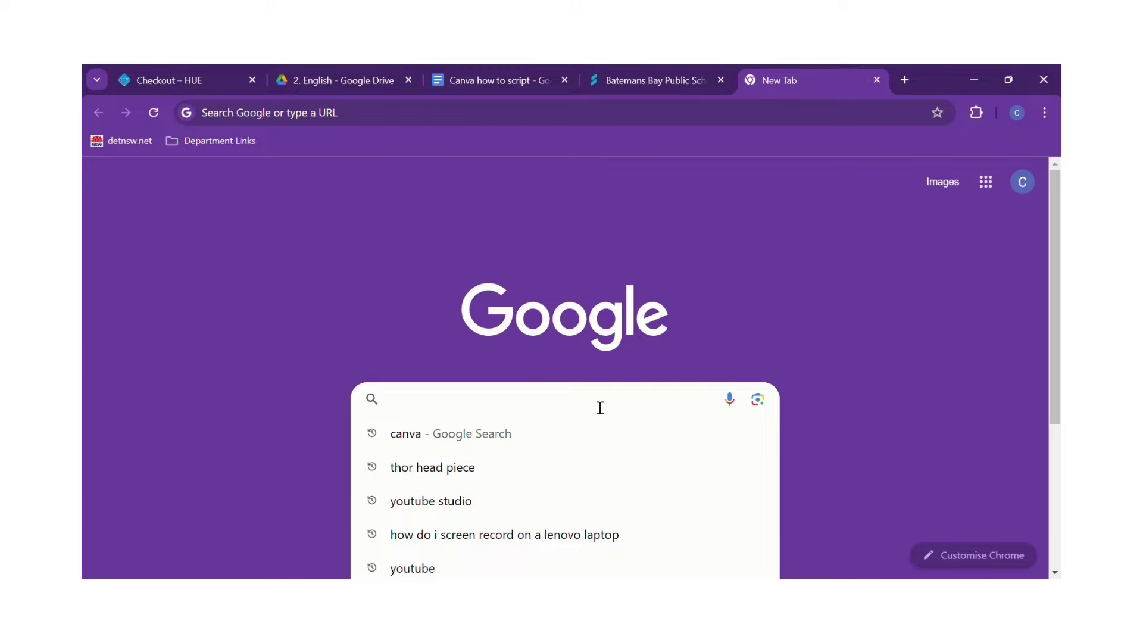
pyautogui.write('Canva')
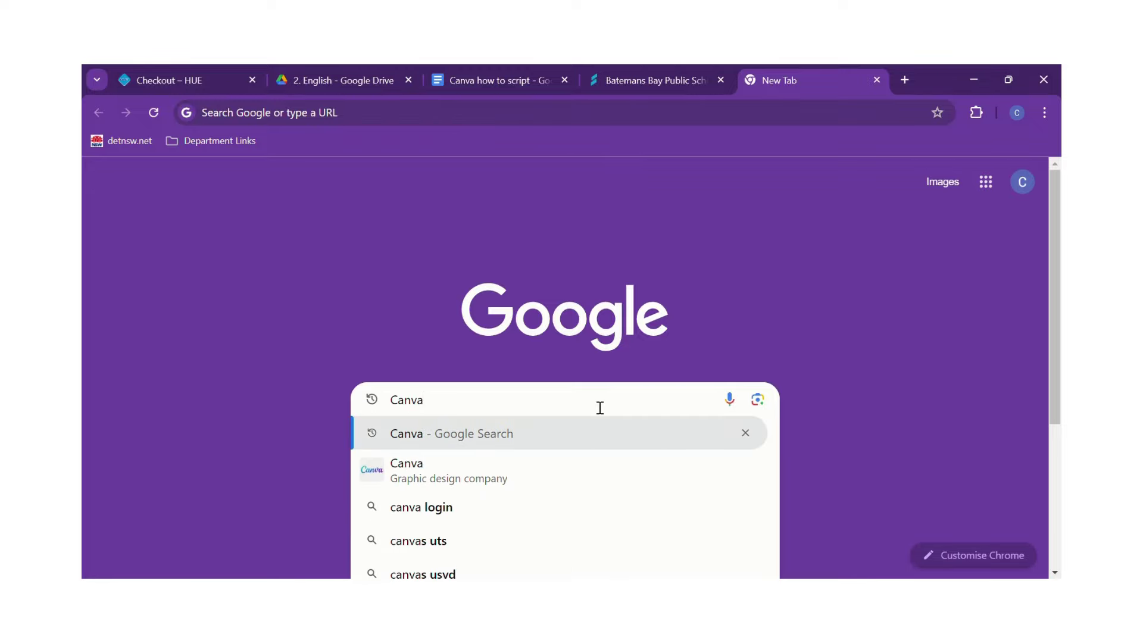
pyautogui.press('Return')
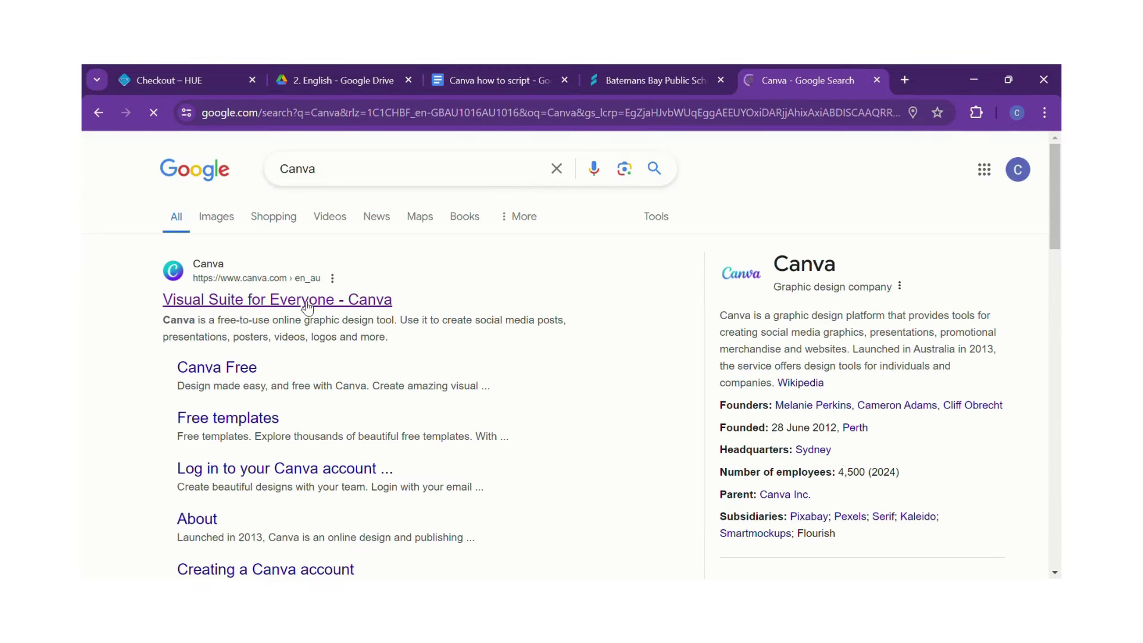
pyautogui.click(307, 300)
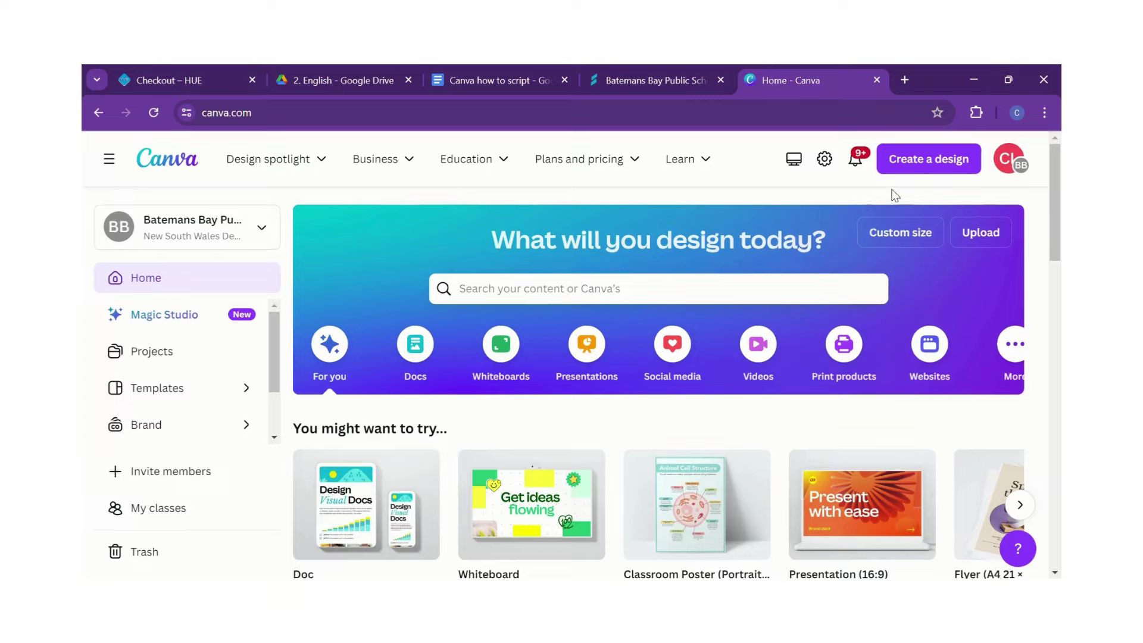
# - Start a new blank poster design from Create a design
pyautogui.click(929, 172)
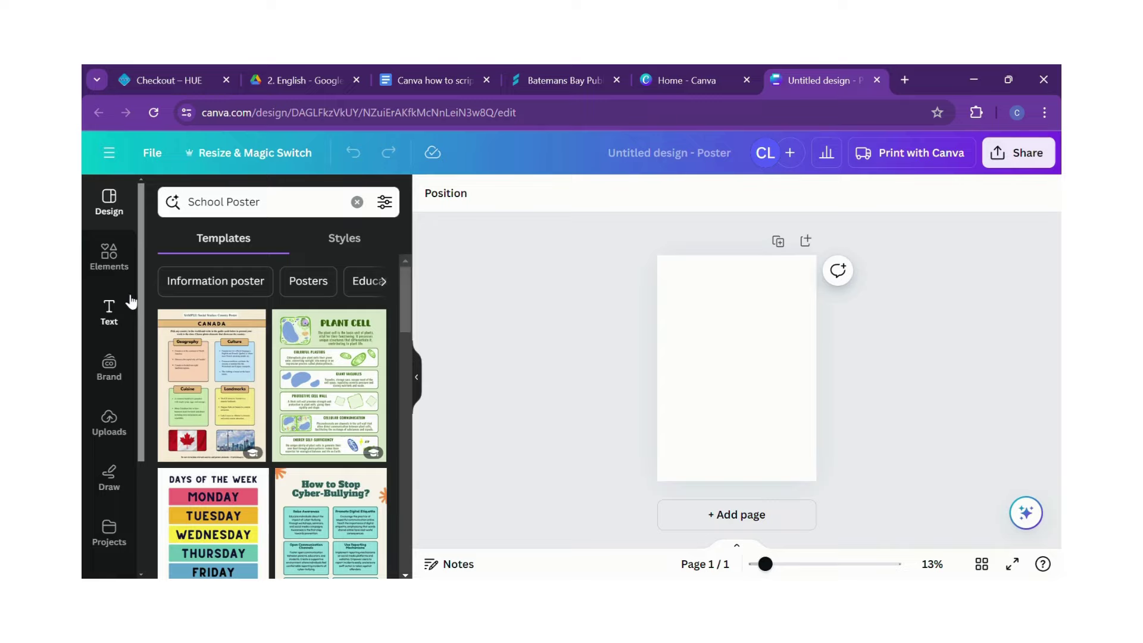
# - Search the Elements library for 'Sky background' and filter the results to Graphics
pyautogui.click(132, 267)
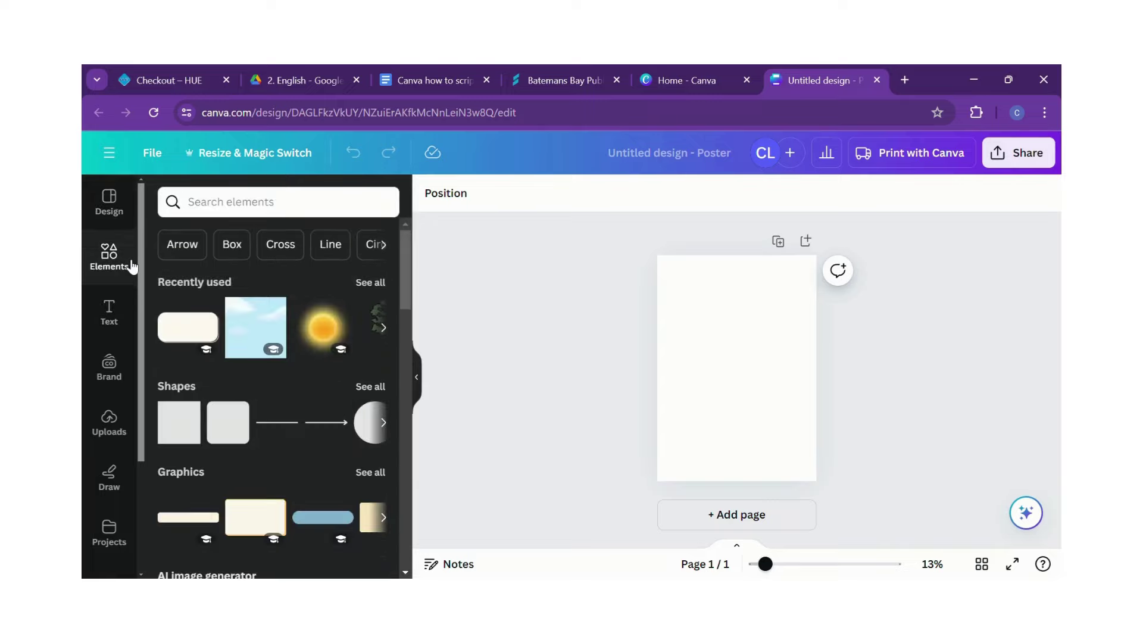
pyautogui.click(224, 213)
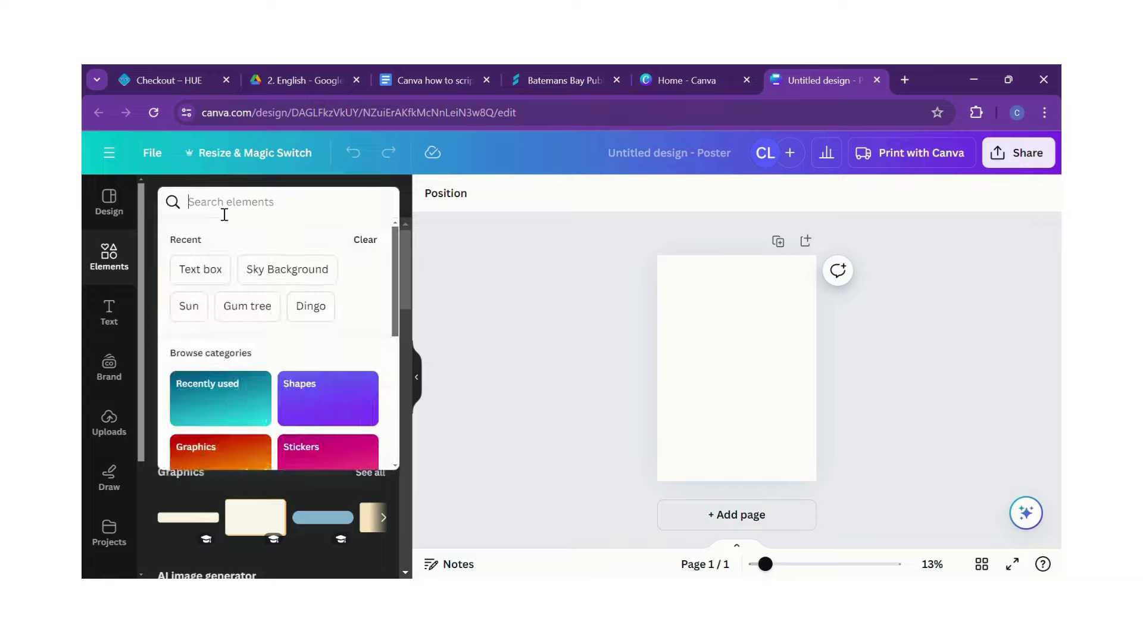
pyautogui.write('Sky b')
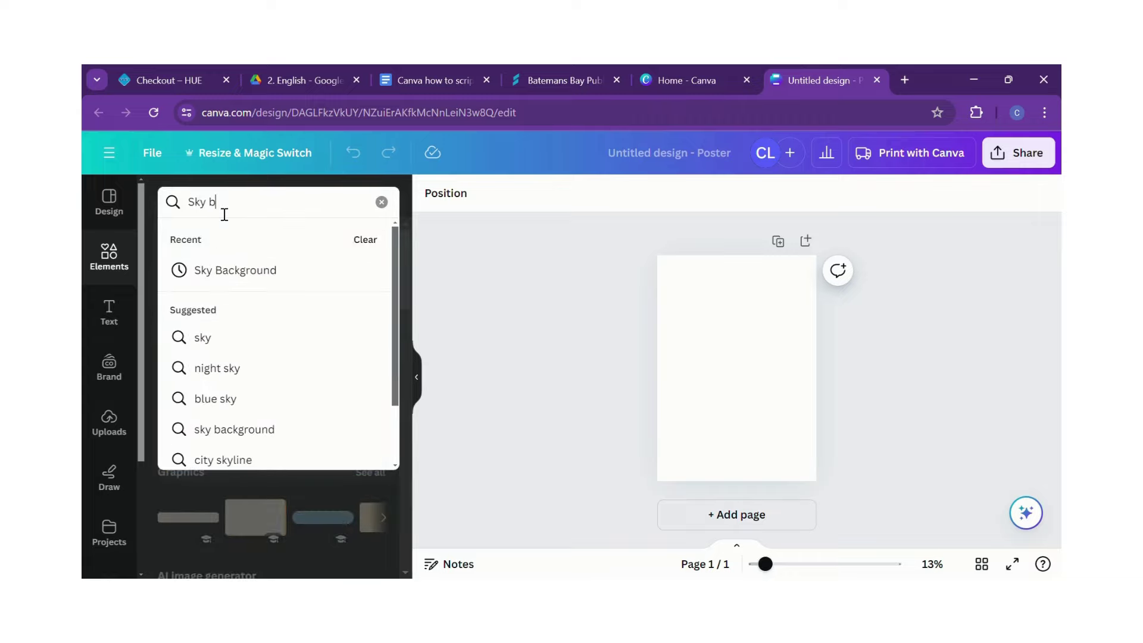
pyautogui.write('ackground')
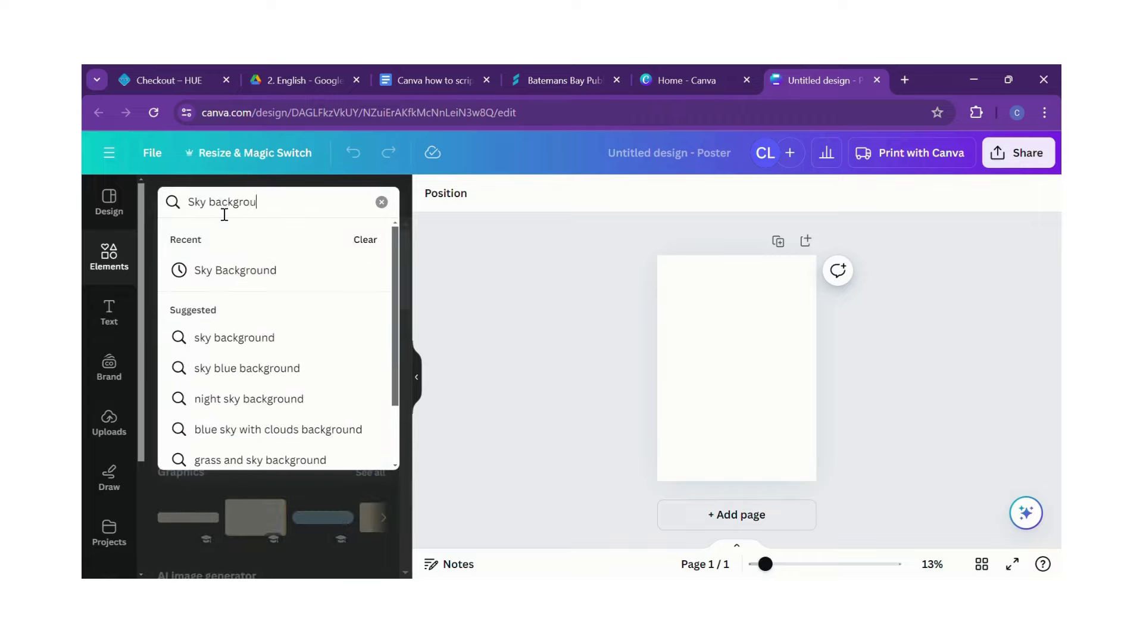
pyautogui.press('Return')
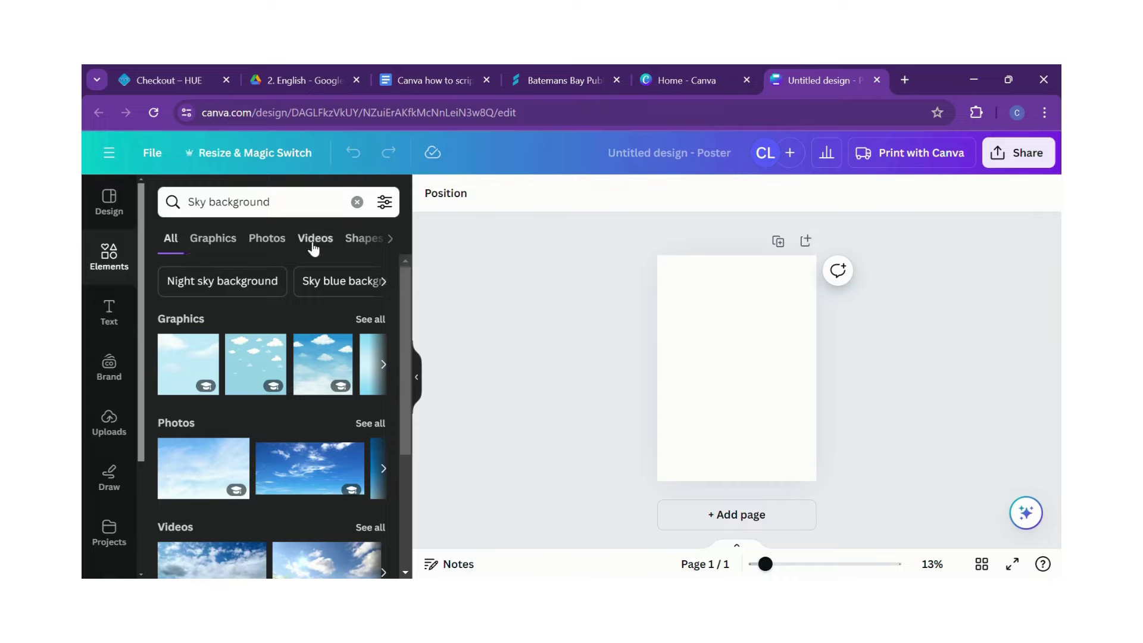
pyautogui.click(214, 242)
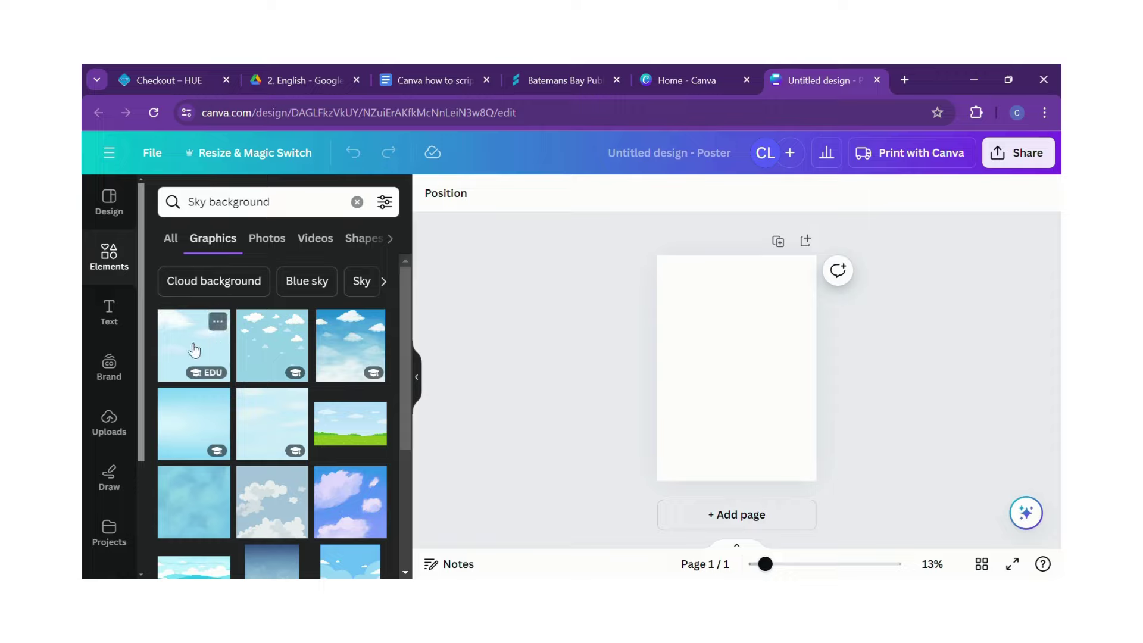
# - Place the first sky graphic on the poster and enlarge it to cover the page
pyautogui.moveTo(194, 350); pyautogui.dragTo(677, 288)
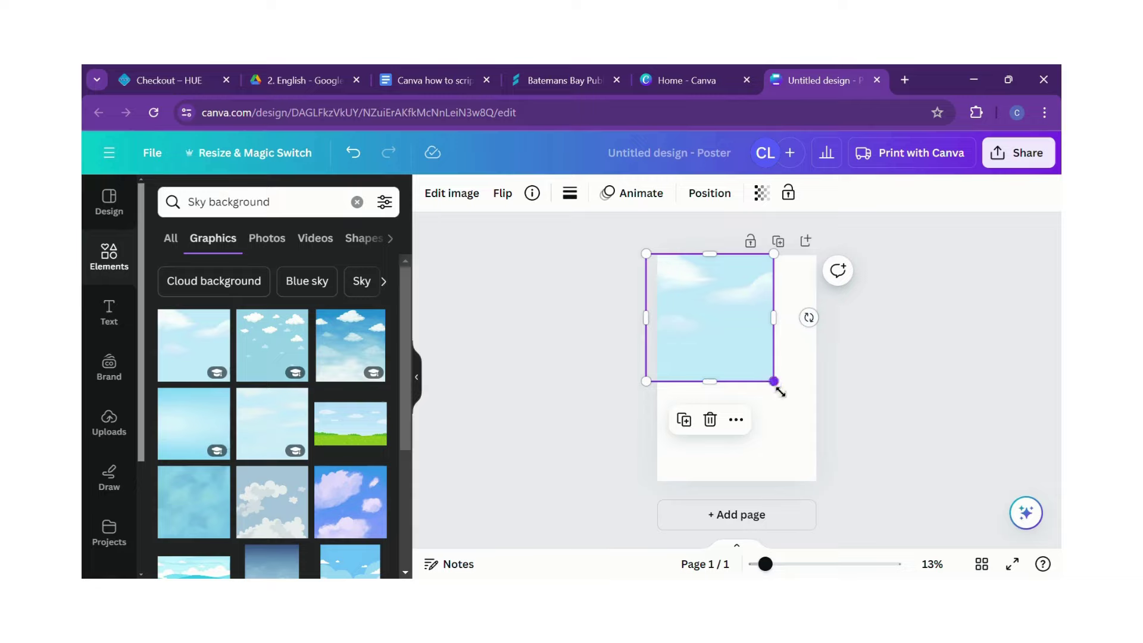
pyautogui.moveTo(780, 392); pyautogui.dragTo(860, 513)
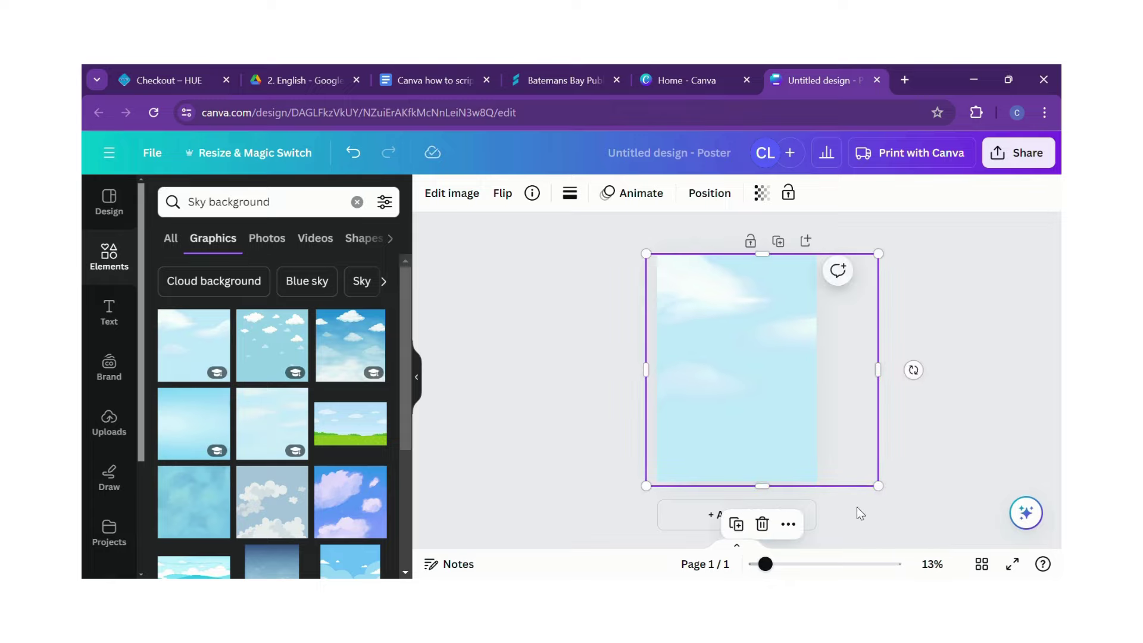
# - Lock the sky graphic in place from its More options menu
pyautogui.click(789, 525)
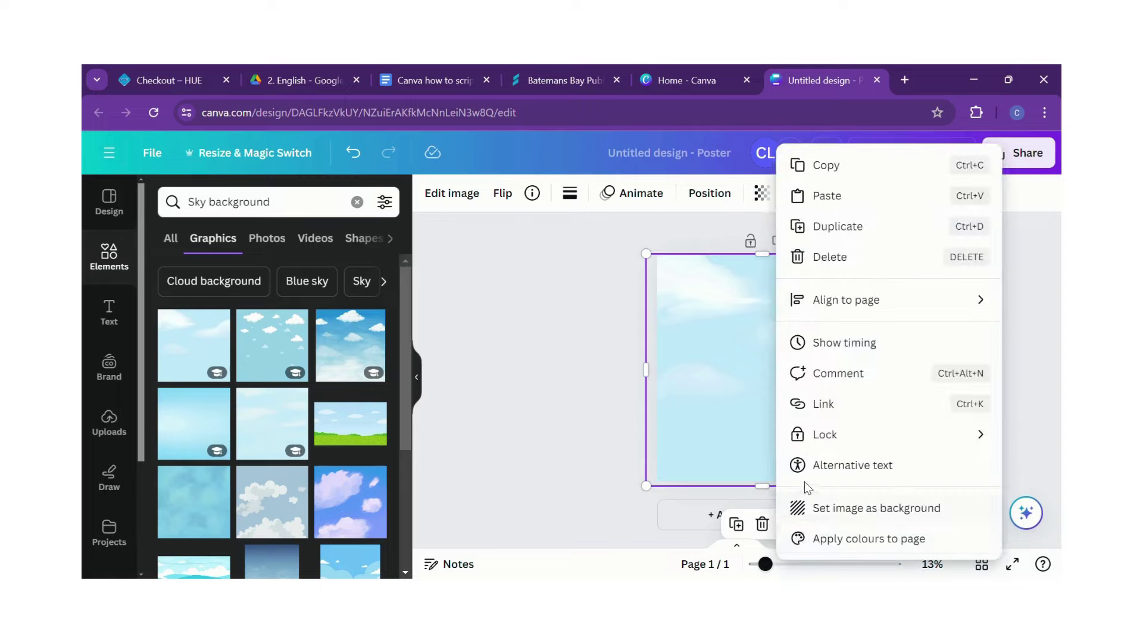
pyautogui.moveTo(798, 442)
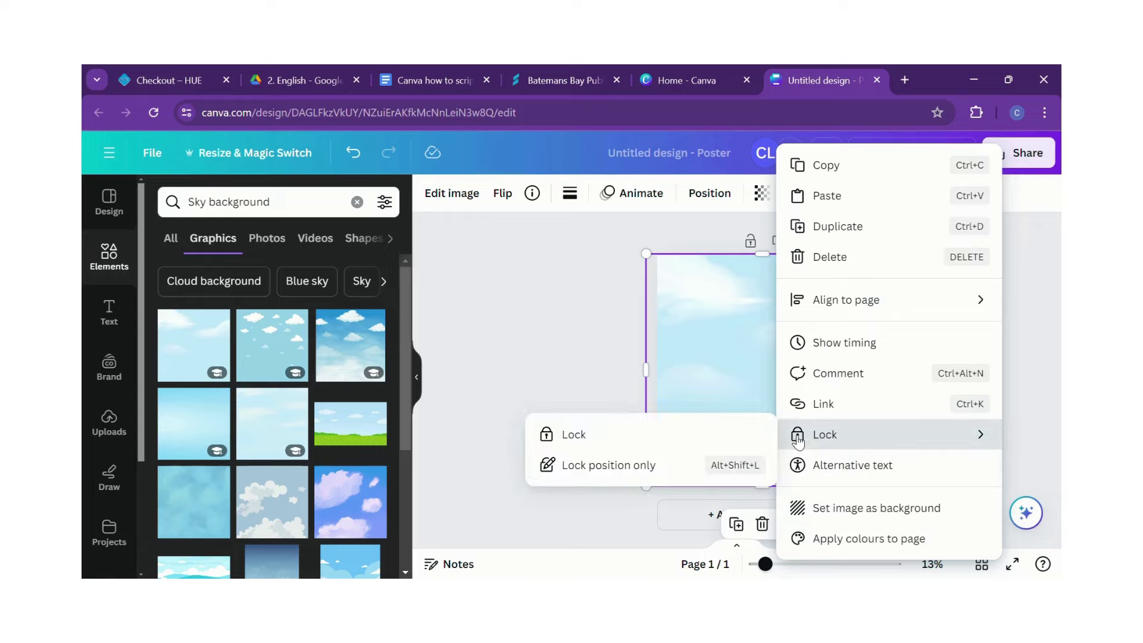
pyautogui.click(732, 445)
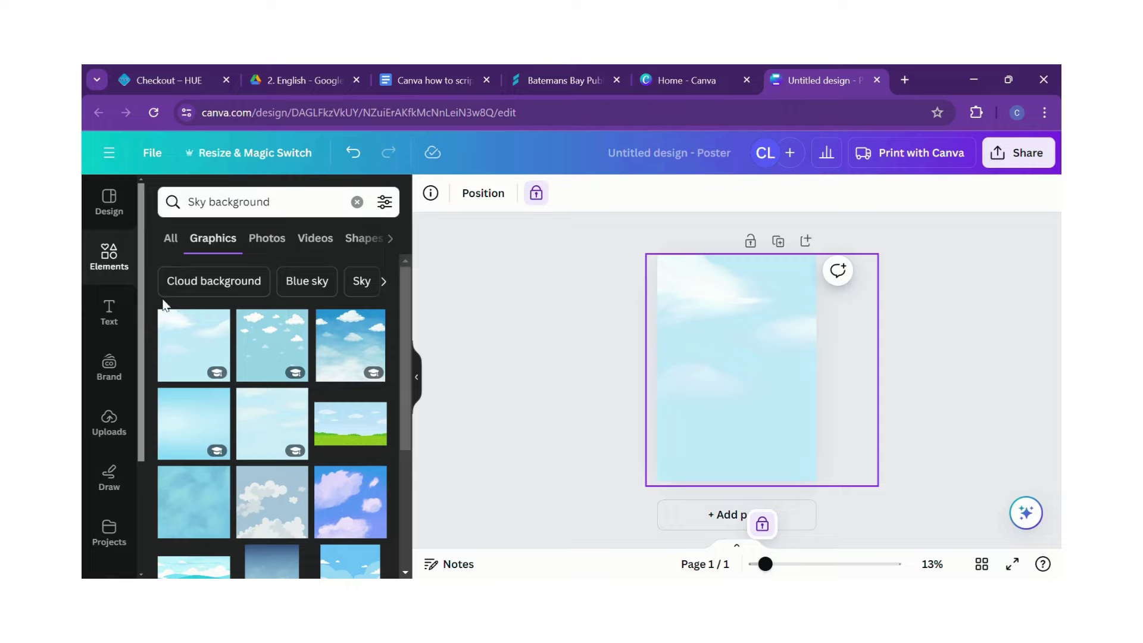
# - Add a heading and replace its placeholder text with 'Dingoes'
pyautogui.click(122, 327)
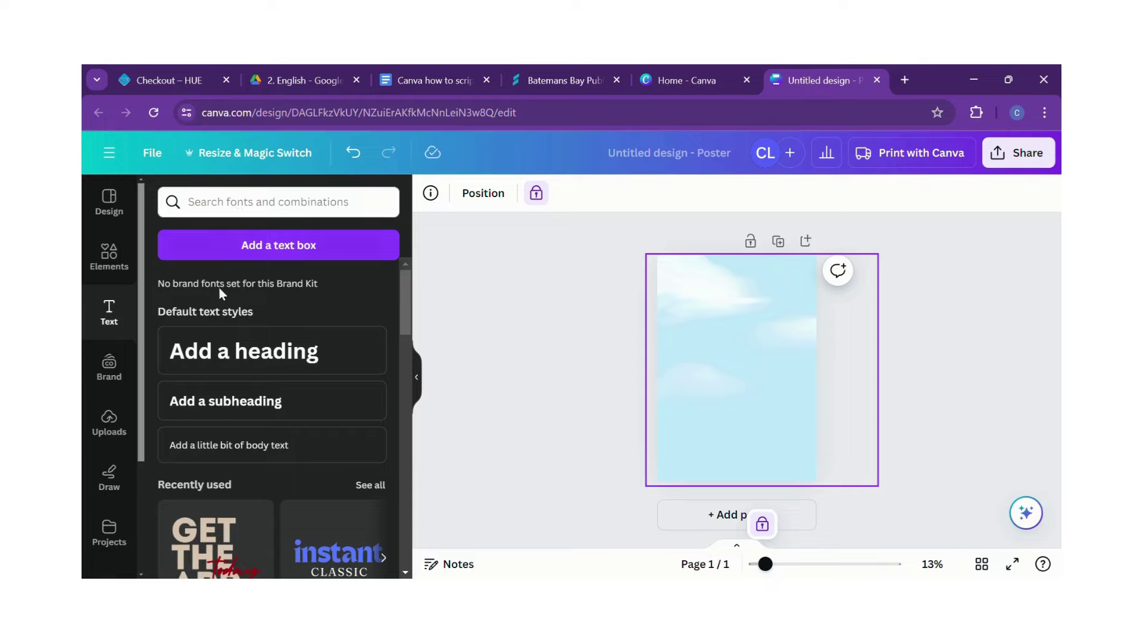
pyautogui.click(223, 355)
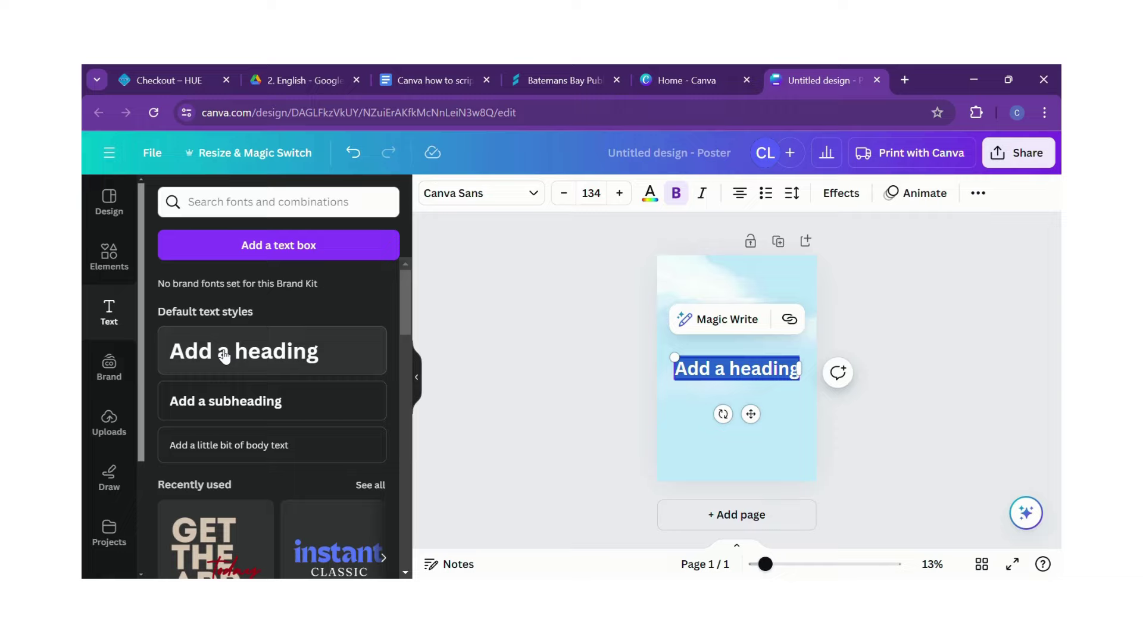
pyautogui.press('BackSpace')
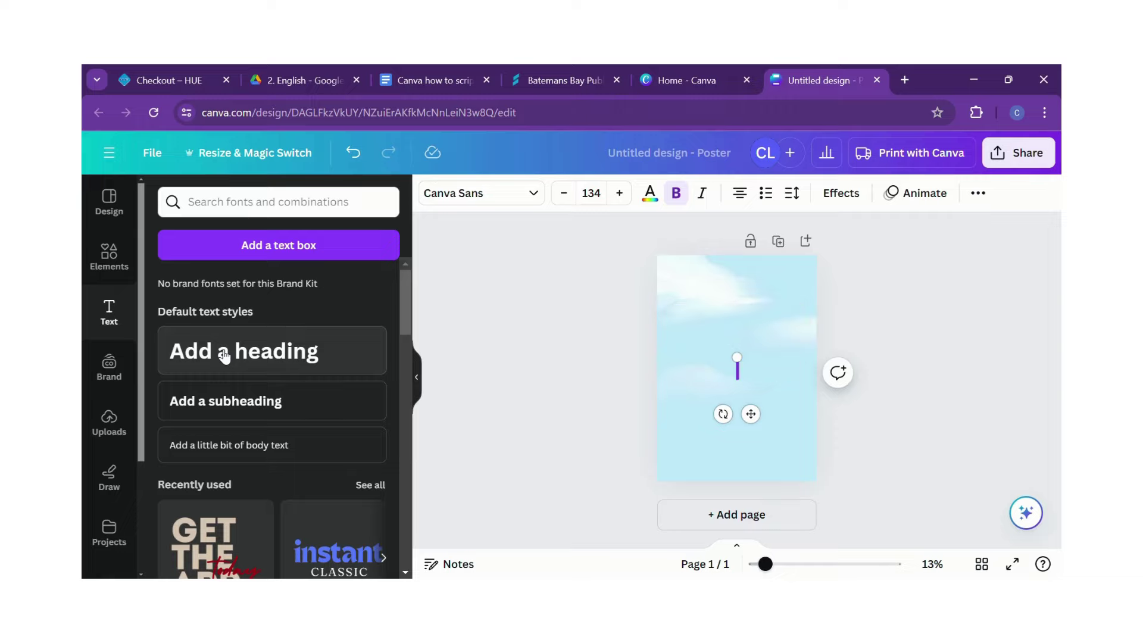
pyautogui.write('Dingoes')
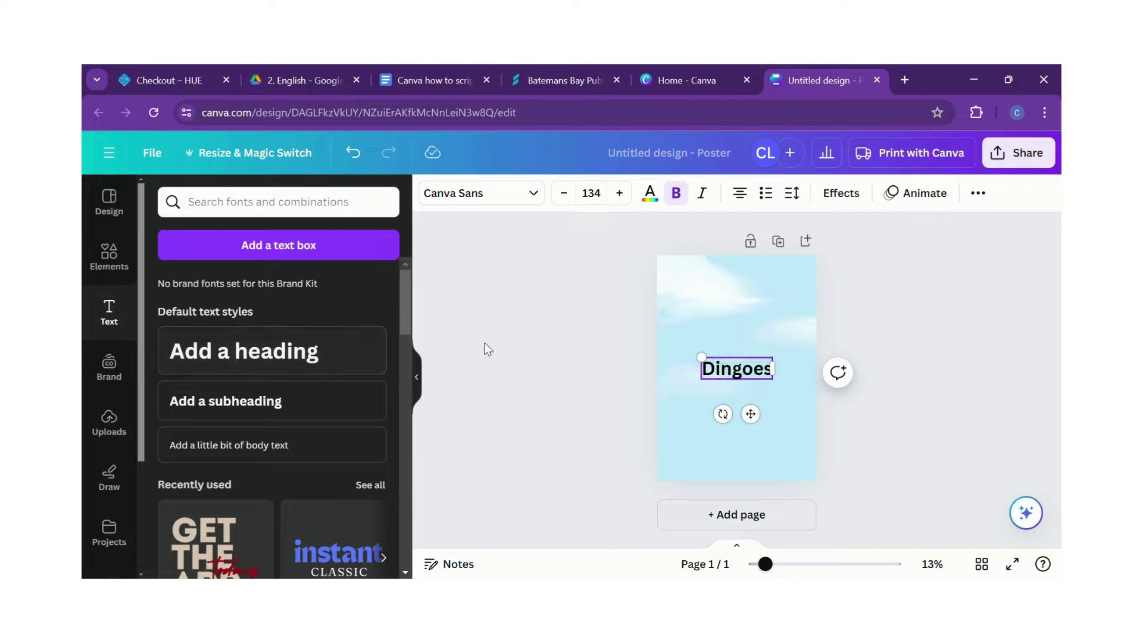
# - Change the Dingoes heading's font to Studly
pyautogui.doubleClick(734, 378)
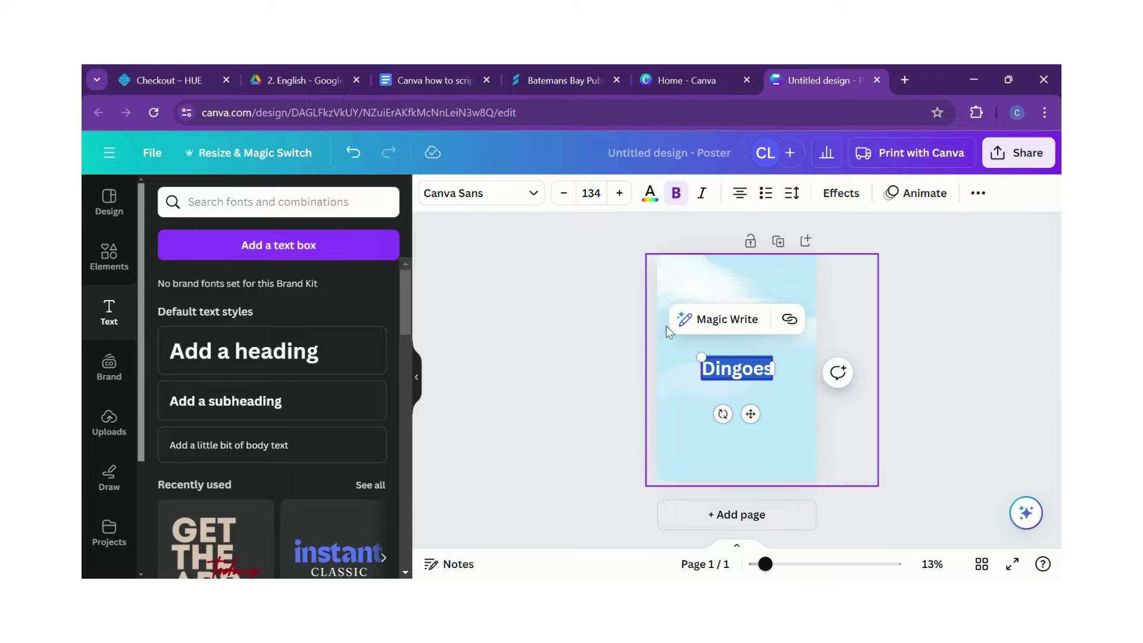
pyautogui.click(539, 199)
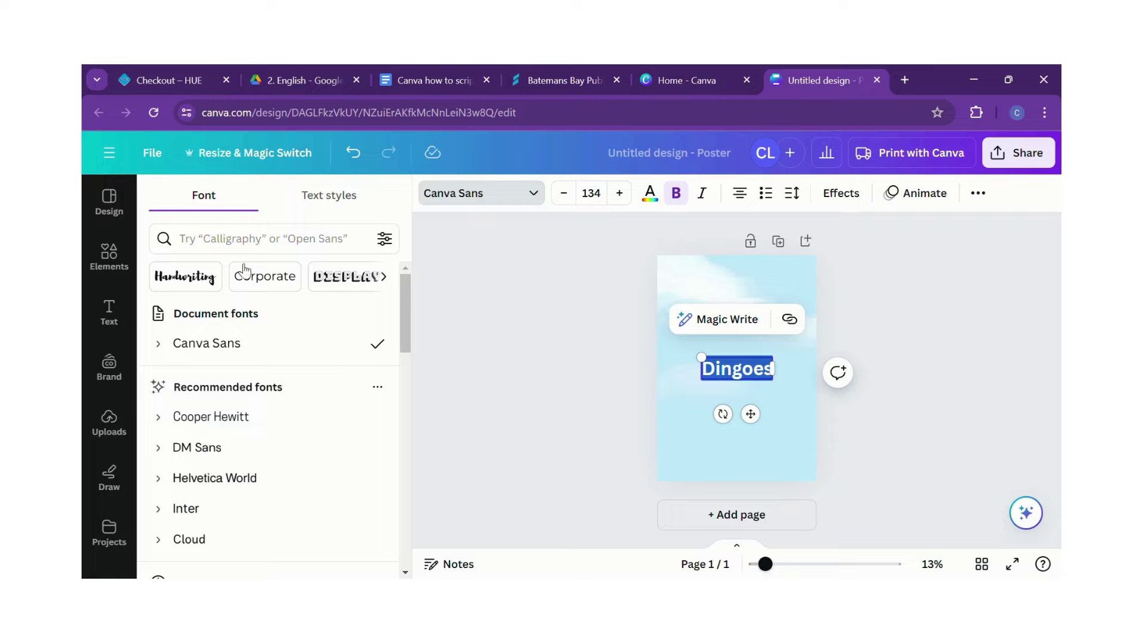
pyautogui.click(274, 242)
pyautogui.write('St')
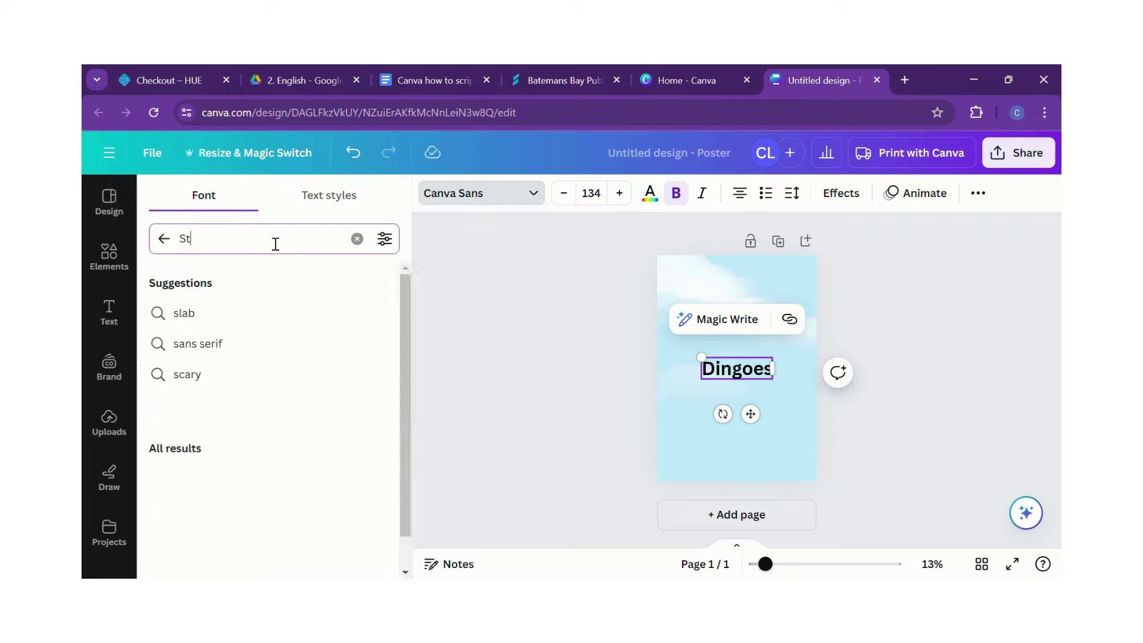
pyautogui.write('udly')
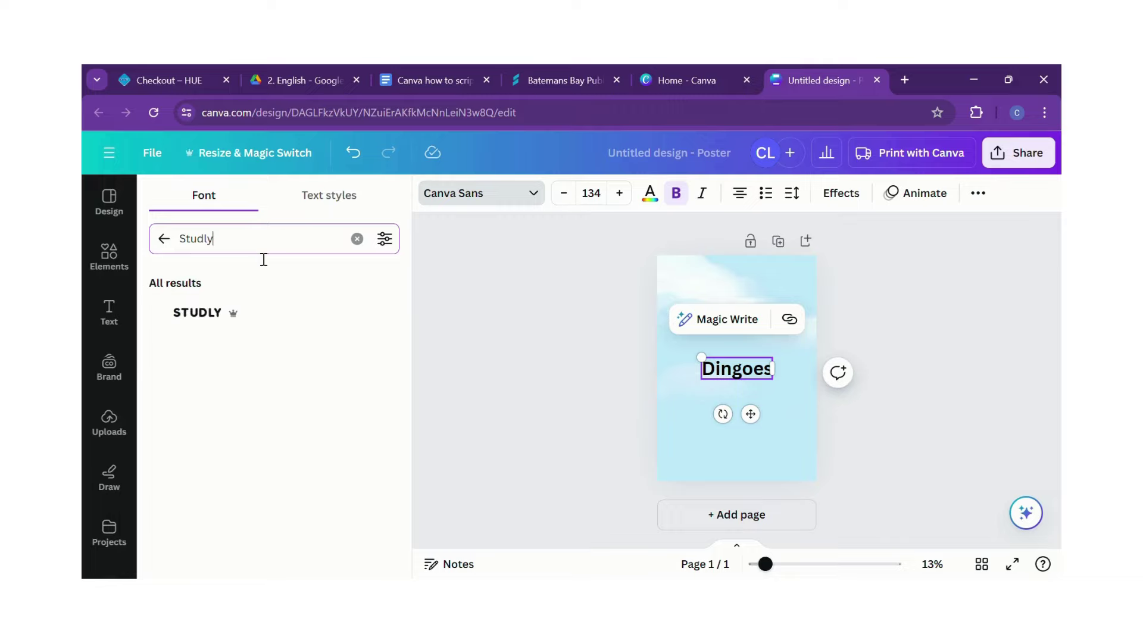
pyautogui.click(201, 326)
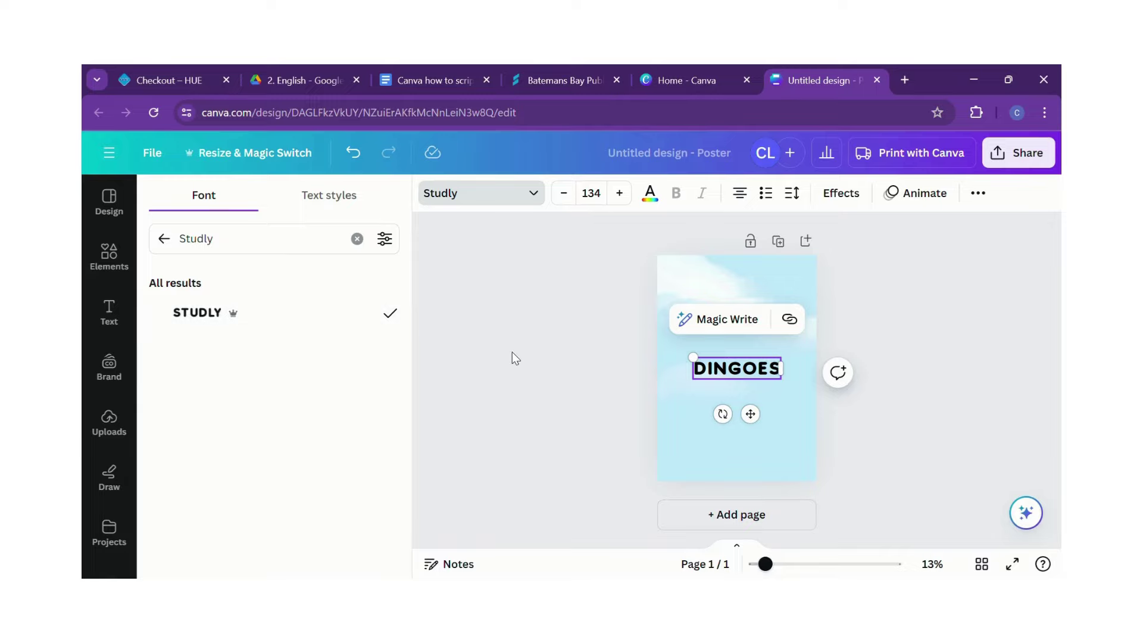
pyautogui.press('Escape')
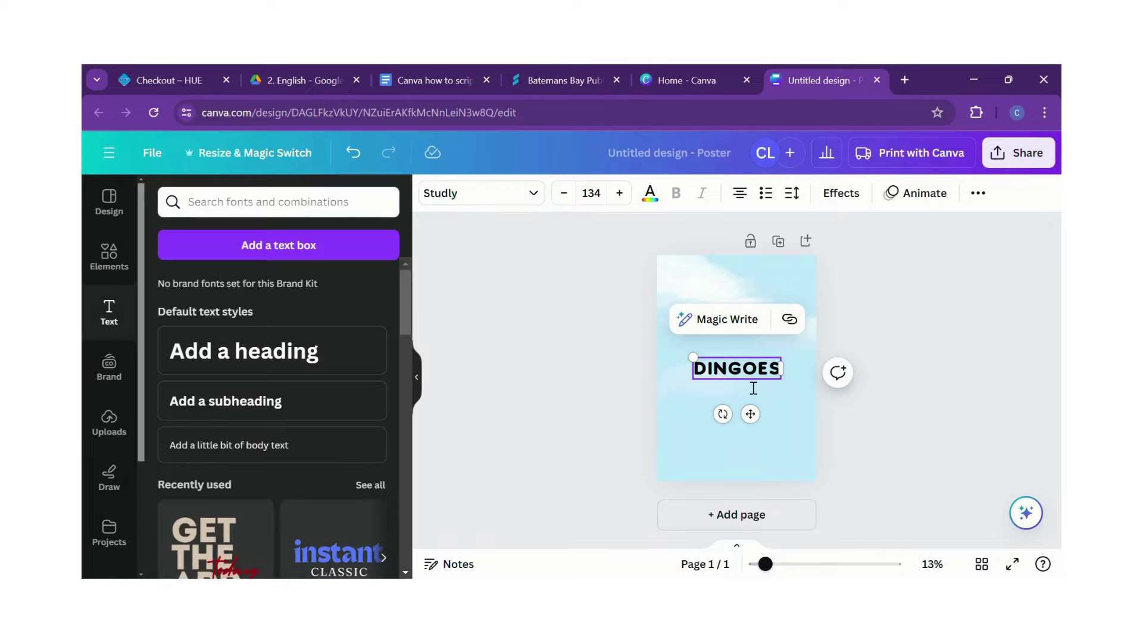
# - Move the DINGOES heading up toward the top of the poster
pyautogui.click(593, 363)
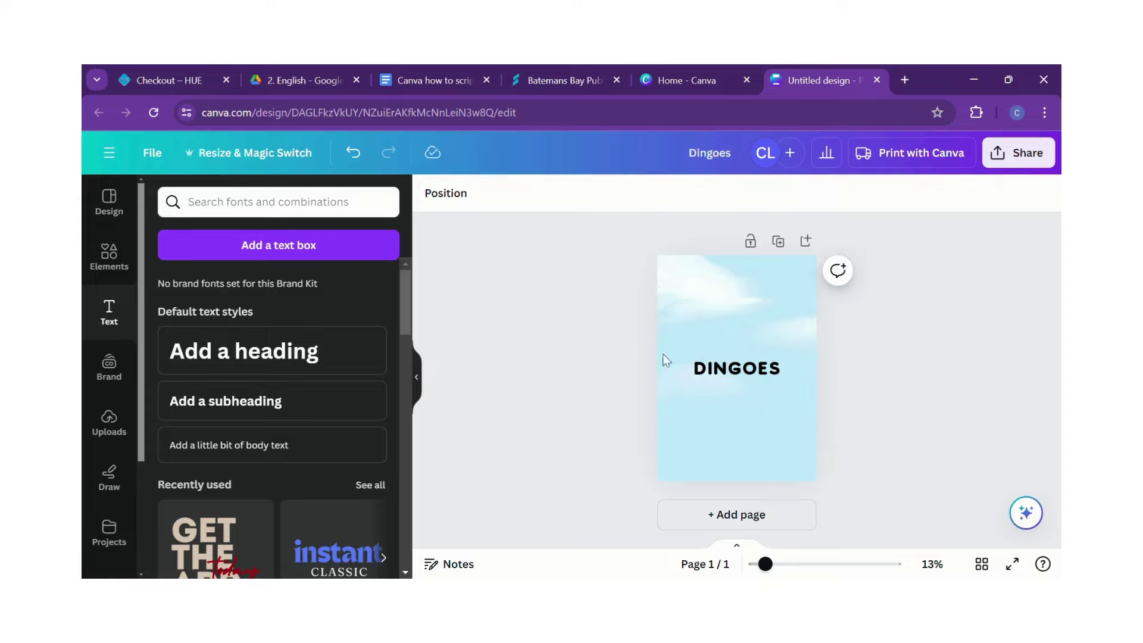
pyautogui.click(768, 374)
pyautogui.moveTo(768, 374); pyautogui.dragTo(767, 300)
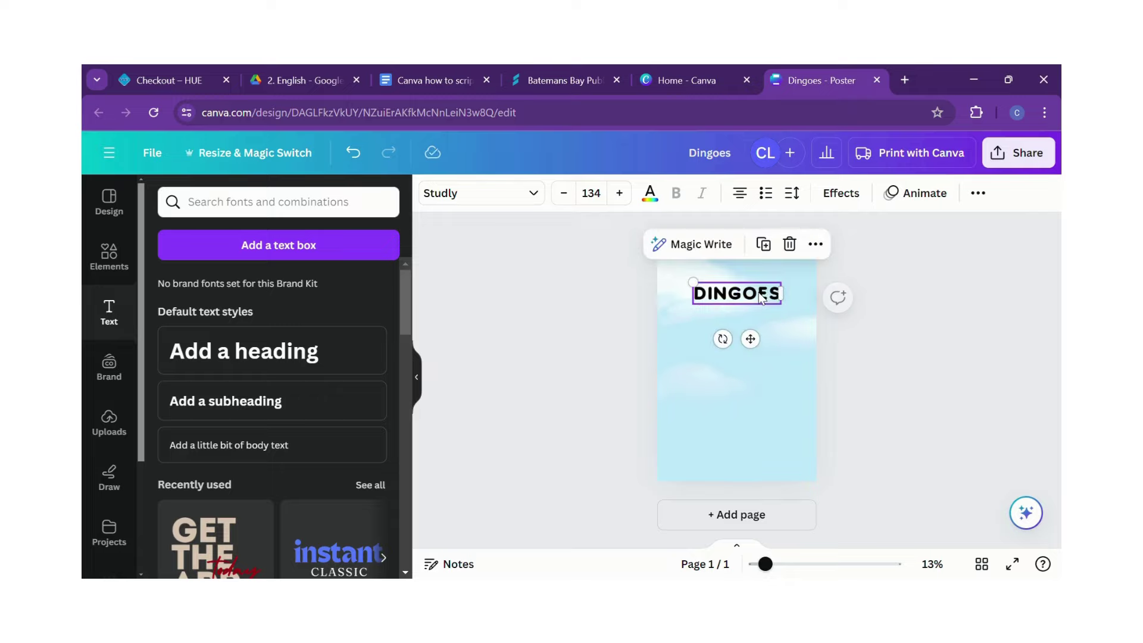
# - Set the DINGOES heading font size to 137
pyautogui.doubleClick(767, 299)
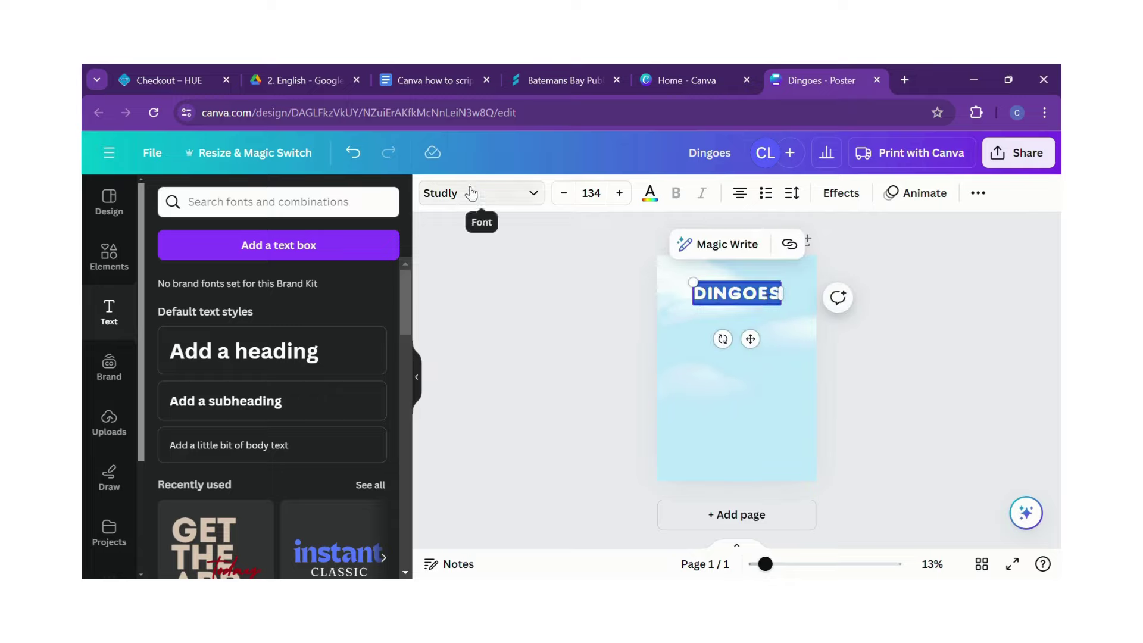
pyautogui.click(573, 201)
pyautogui.click(572, 201)
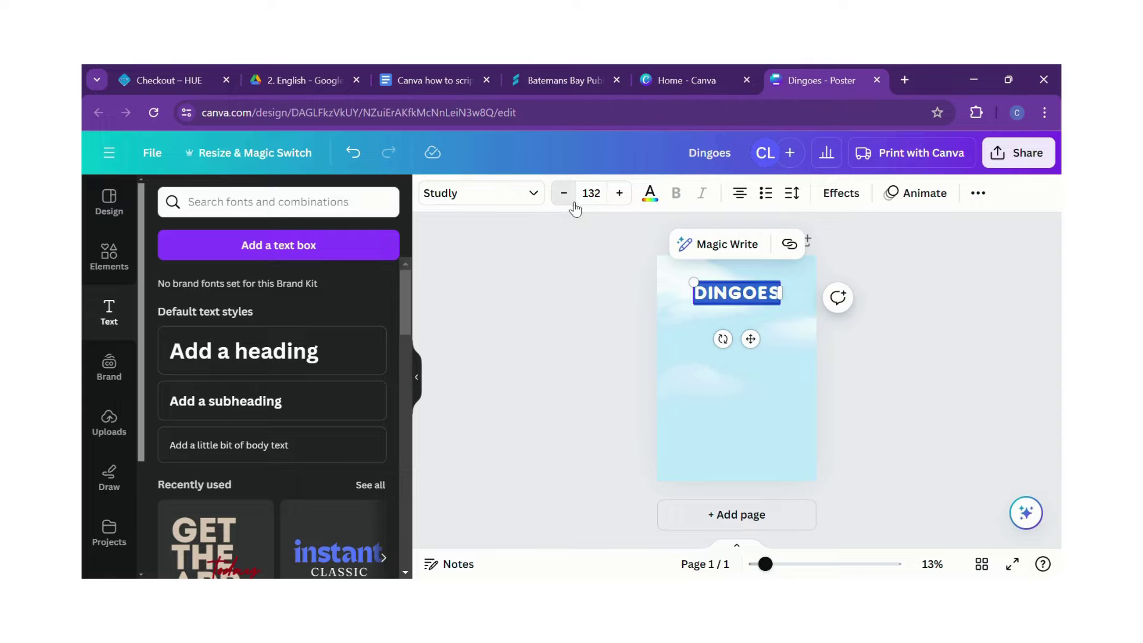
pyautogui.click(573, 203)
pyautogui.click(572, 202)
pyautogui.click(573, 202)
pyautogui.click(622, 199)
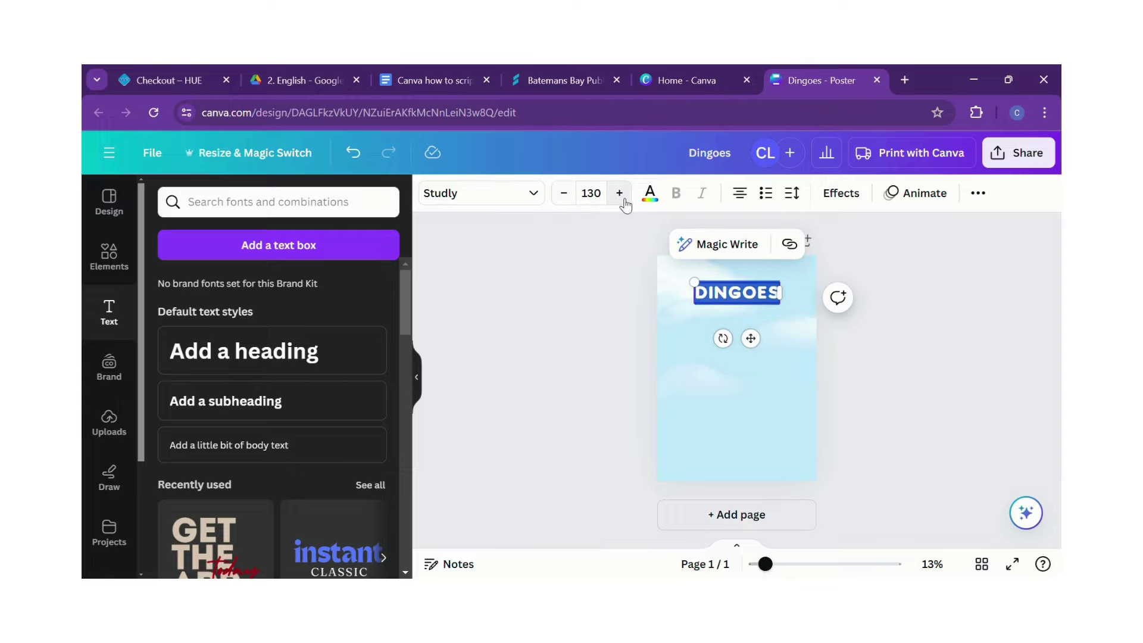
pyautogui.click(621, 196)
pyautogui.click(621, 196)
pyautogui.click(621, 197)
pyautogui.click(621, 197)
pyautogui.click(621, 196)
pyautogui.click(621, 197)
pyautogui.click(620, 197)
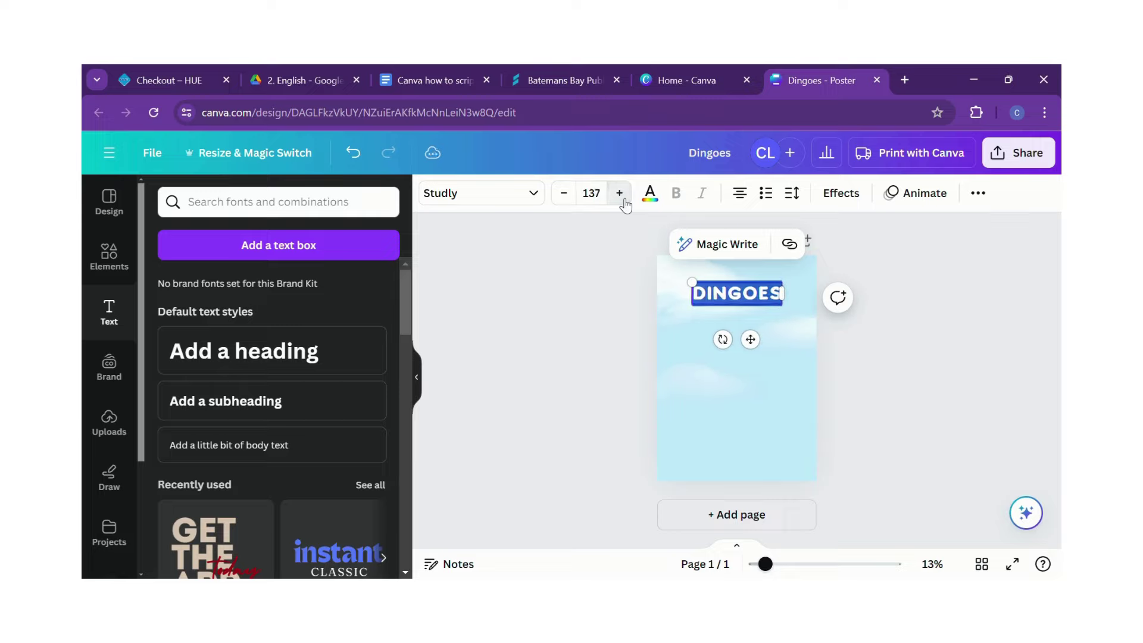
pyautogui.click(595, 204)
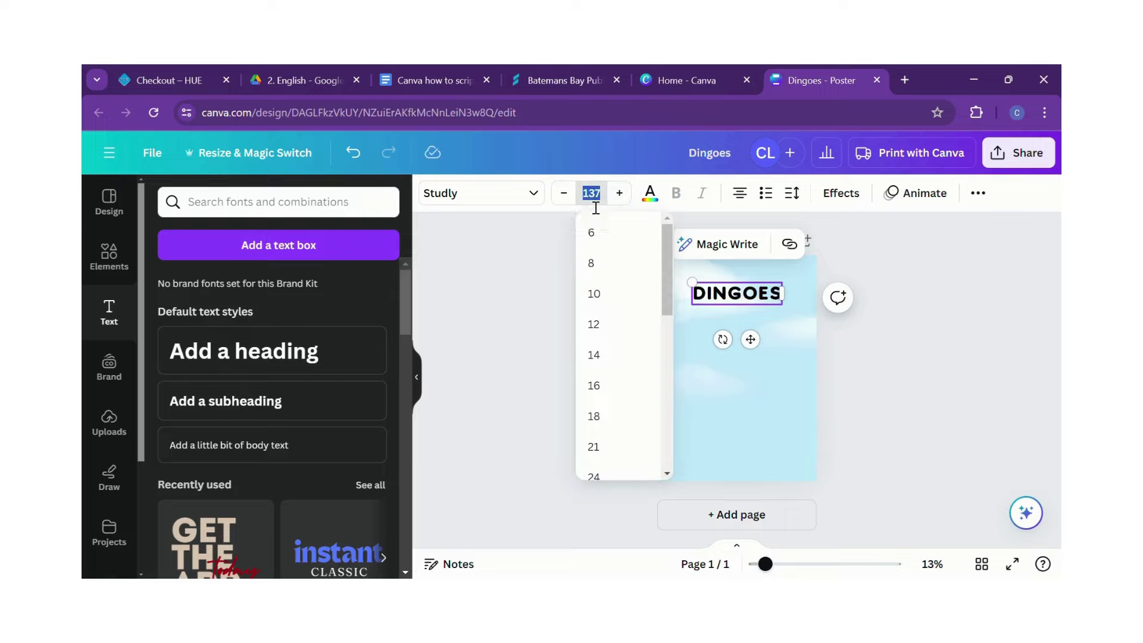
pyautogui.click(548, 273)
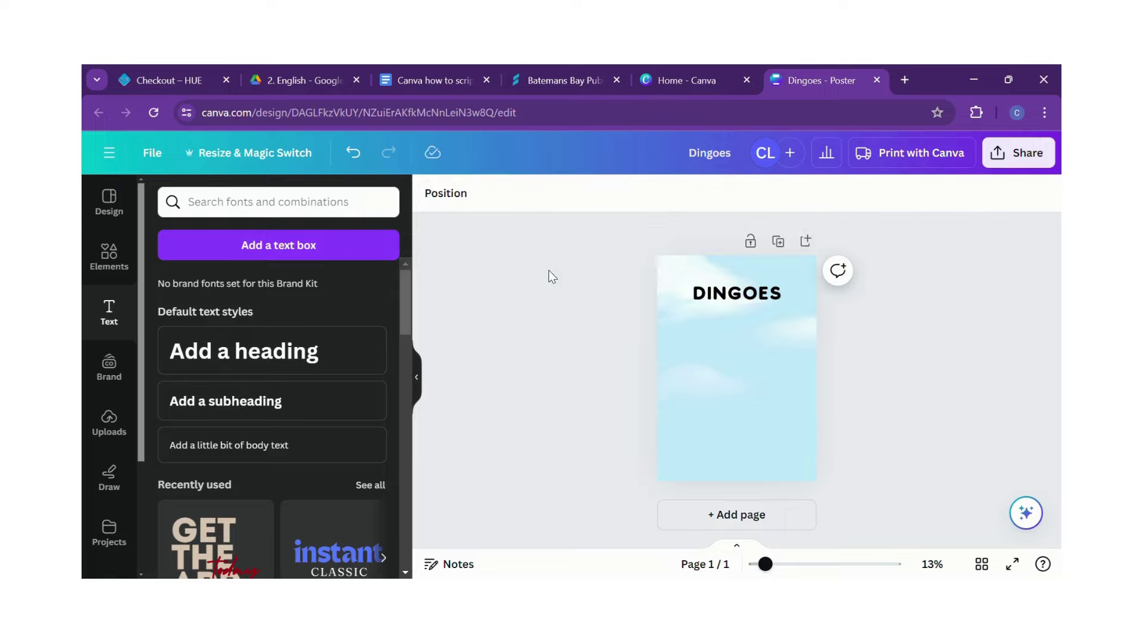
# - Widen and recentre the DINGOES text box, then add a subheading placeholder
pyautogui.click(714, 288)
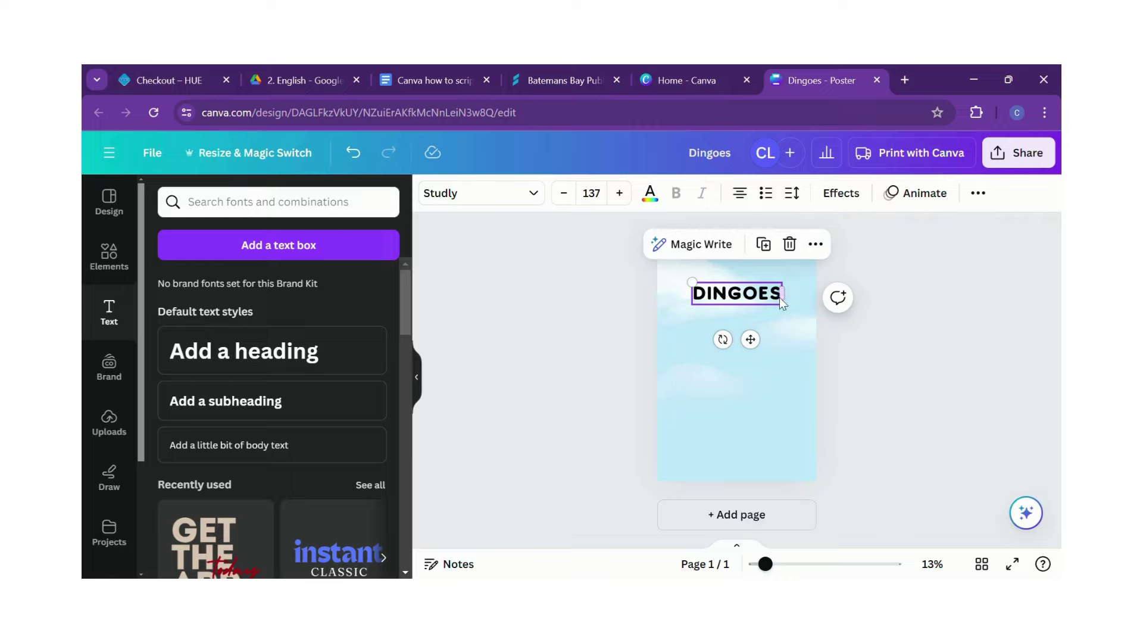
pyautogui.moveTo(791, 306)
pyautogui.mouseDown()
pyautogui.moveTo(803, 322)
pyautogui.moveTo(787, 317)
pyautogui.moveTo(800, 319)
pyautogui.mouseUp()
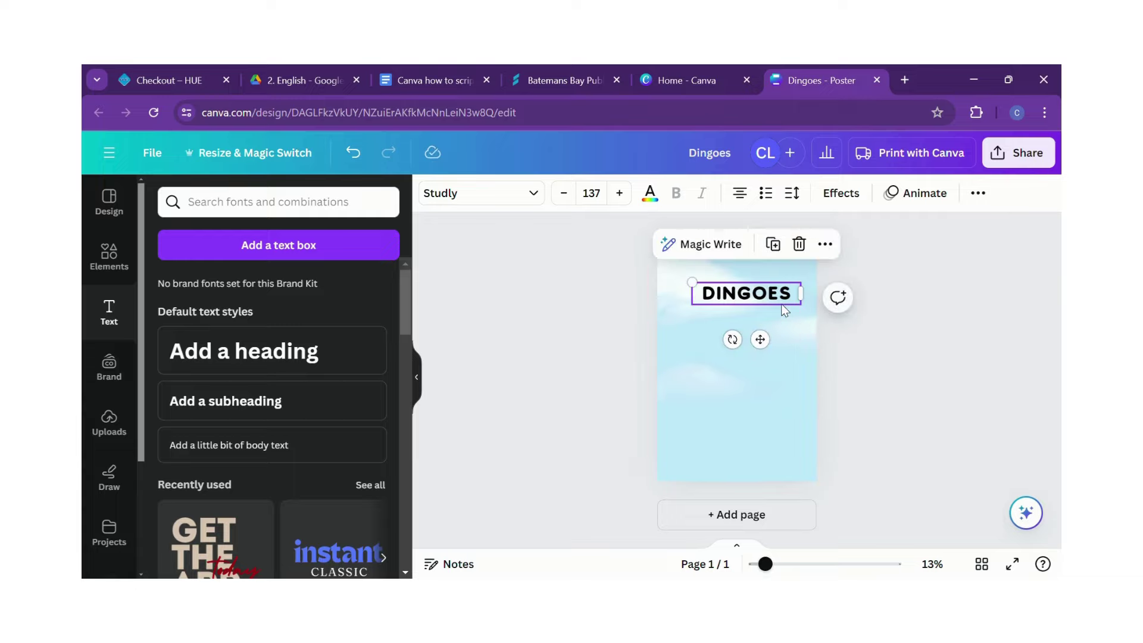
pyautogui.click(876, 322)
pyautogui.click(760, 292)
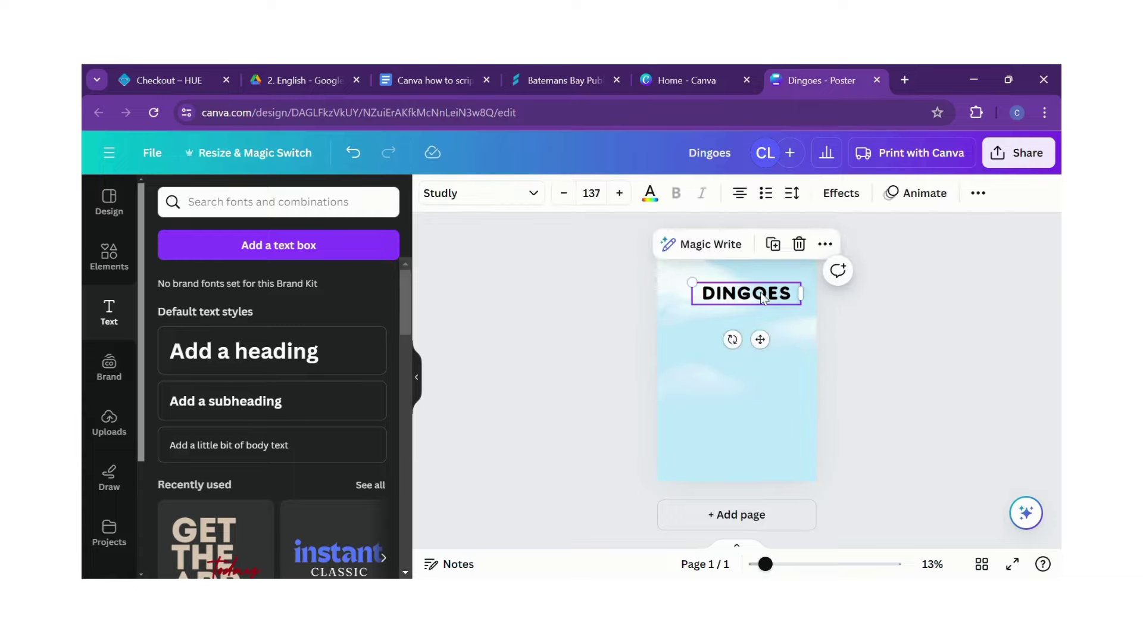
pyautogui.moveTo(760, 292); pyautogui.dragTo(758, 293)
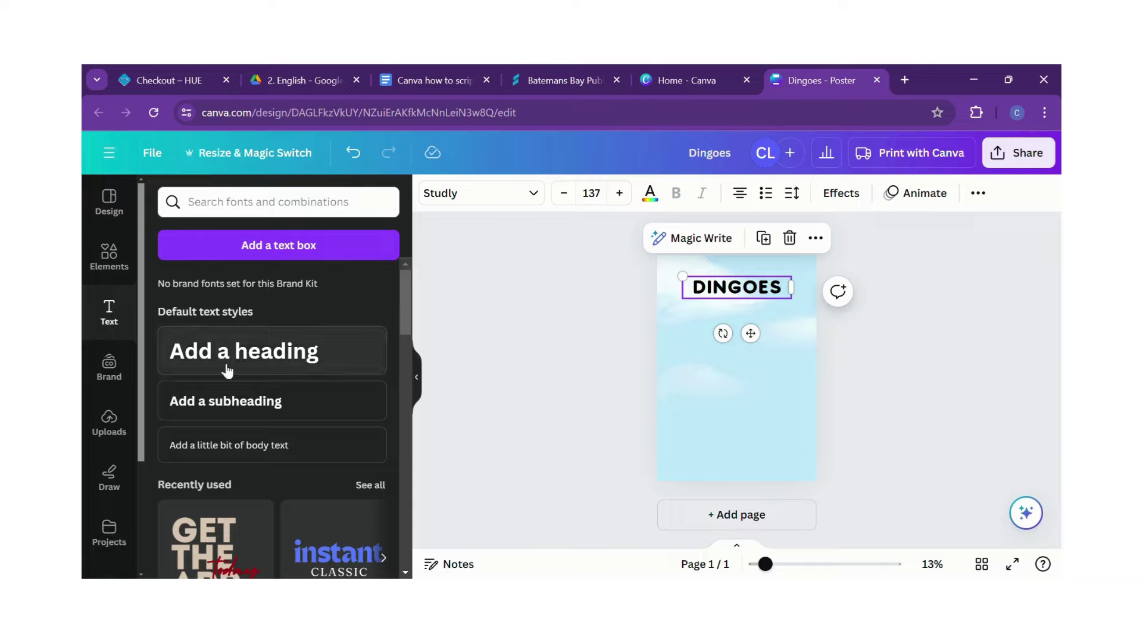
pyautogui.click(234, 403)
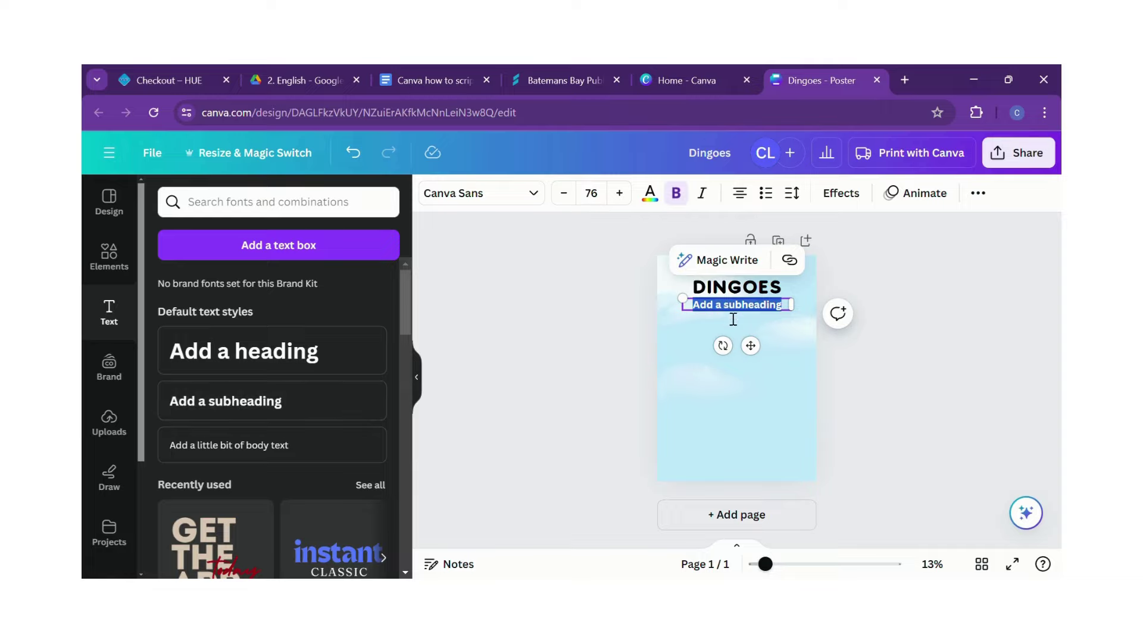
# - Replace the subheading placeholder with 'Dingoes are a native Australian animal'
pyautogui.press('BackSpace')
pyautogui.write('Din')
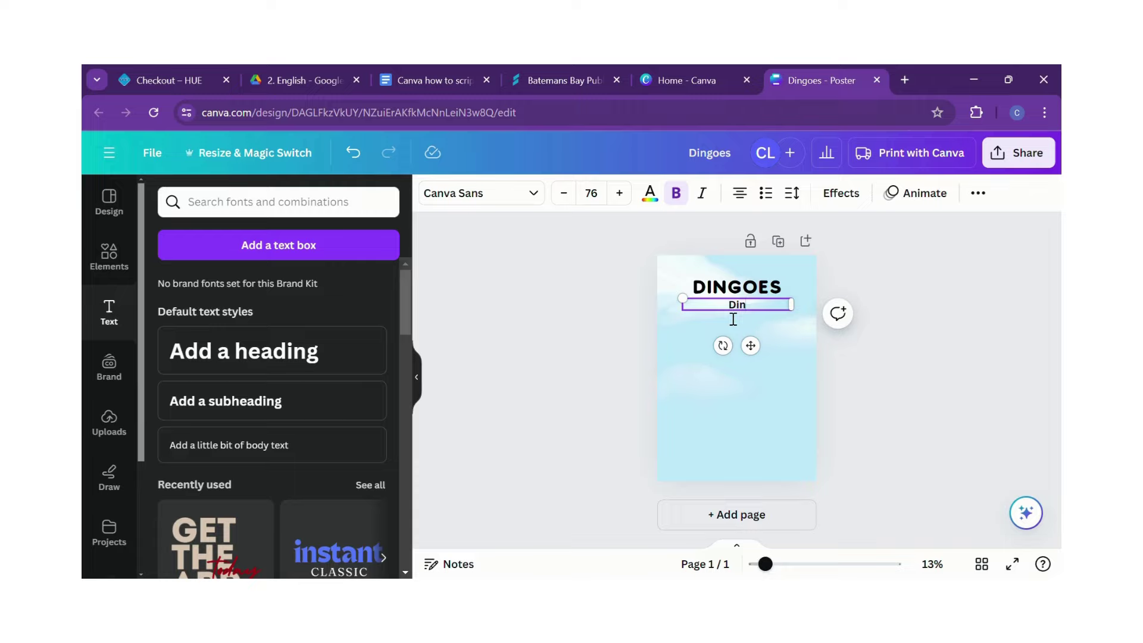
pyautogui.write('goes are a native Aust')
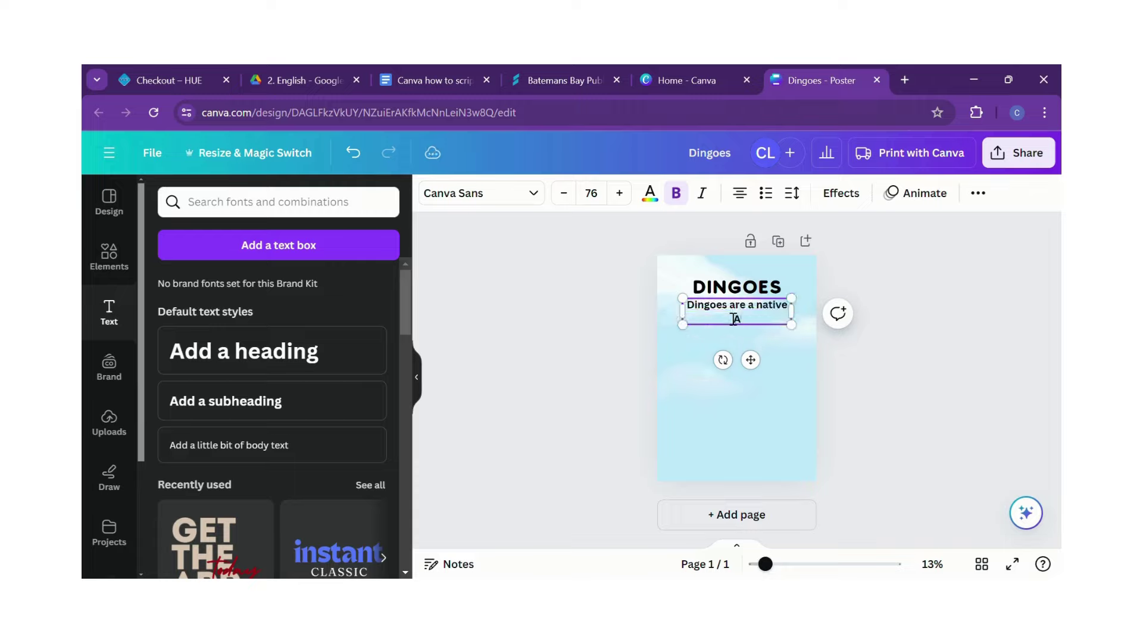
pyautogui.write('ralian A')
pyautogui.press('BackSpace')
pyautogui.write('animal')
pyautogui.click(520, 322)
# - Search Elements graphics for 'Text box' and place the cream rounded box below the subheading
pyautogui.click(109, 257)
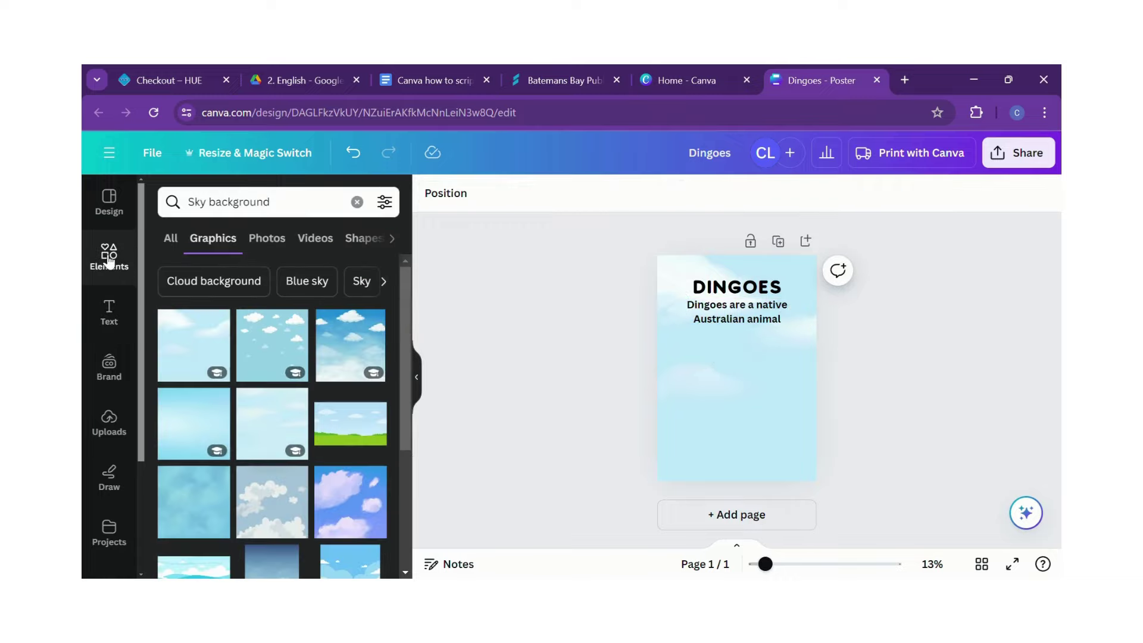
pyautogui.click(358, 202)
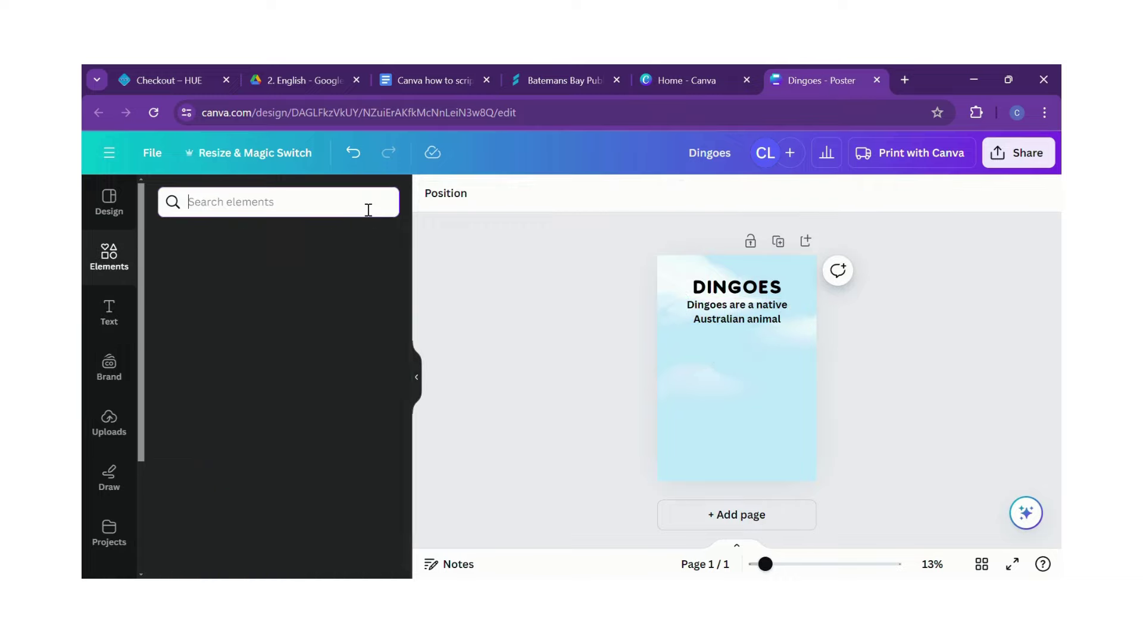
pyautogui.write('Text box')
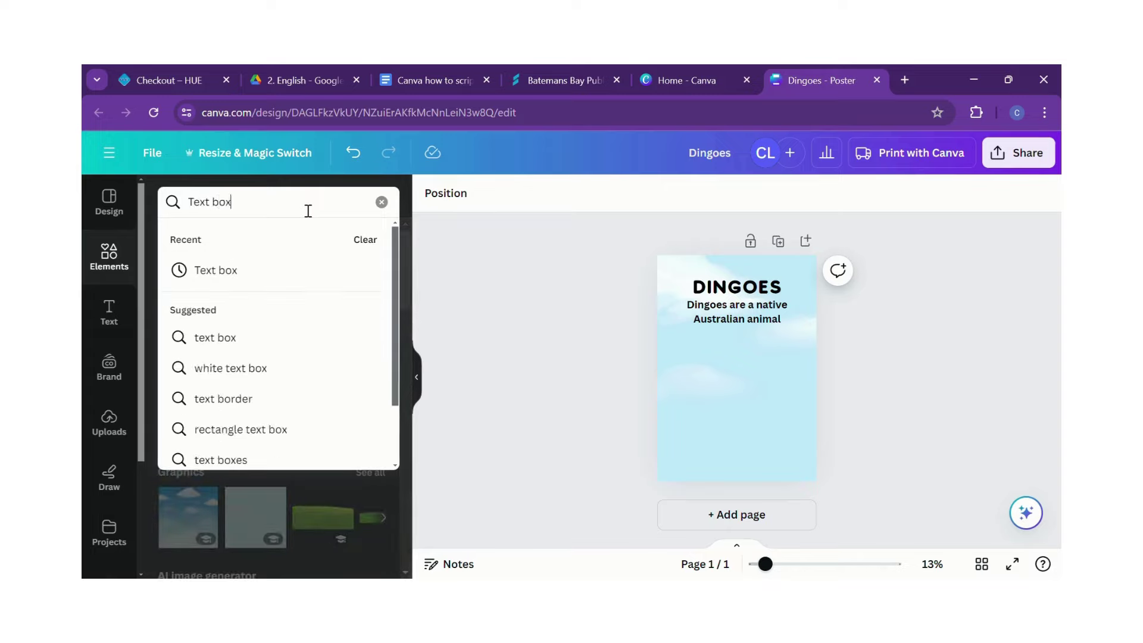
pyautogui.press('Return')
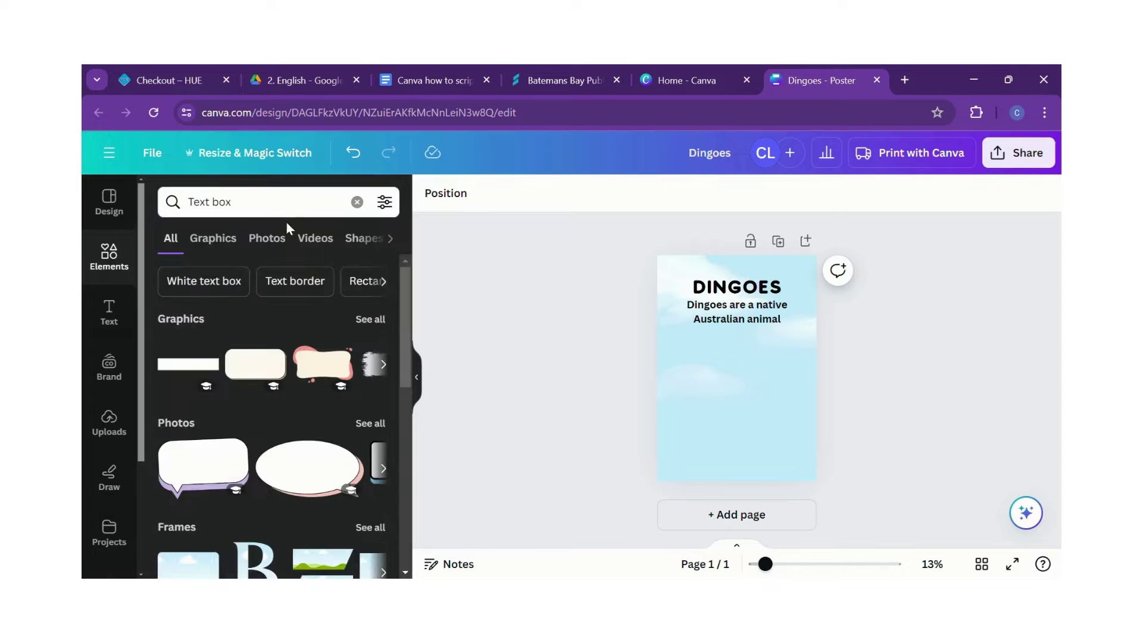
pyautogui.click(213, 242)
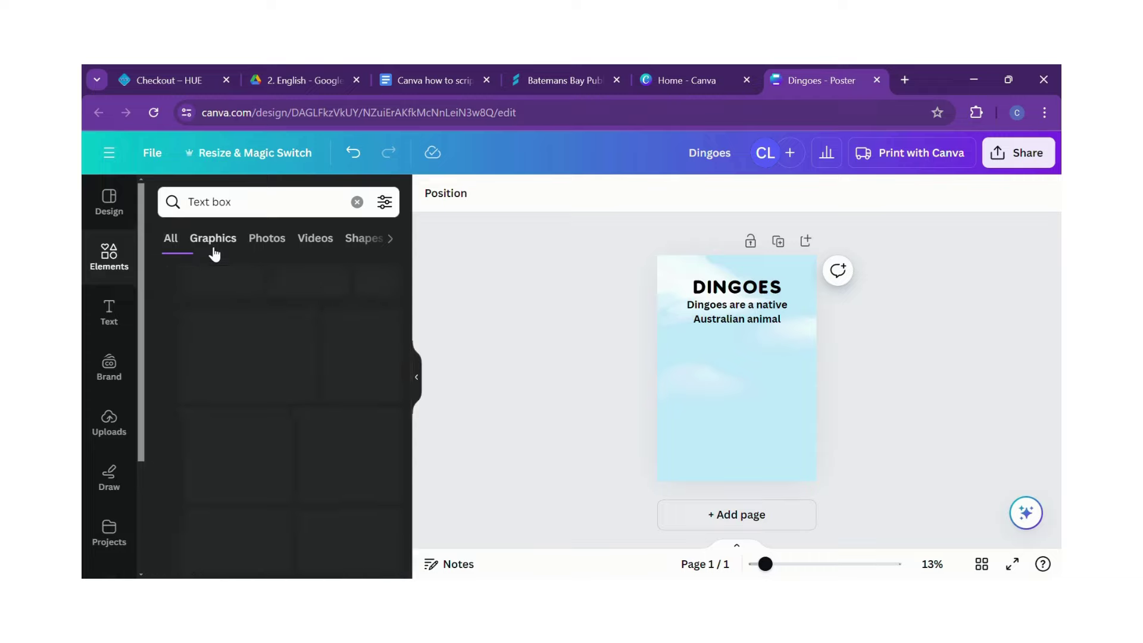
pyautogui.moveTo(270, 352); pyautogui.dragTo(722, 354)
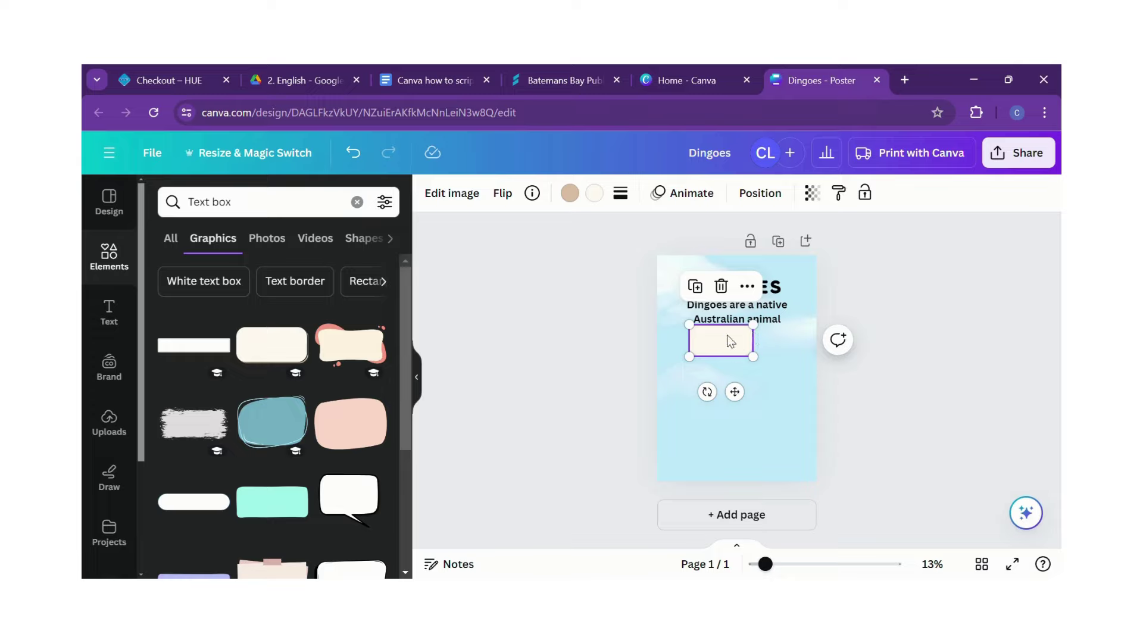
# - Move the cream text-box graphic up so it sits just under the DINGOES heading, behind the subheading
pyautogui.click(748, 286)
pyautogui.moveTo(789, 355)
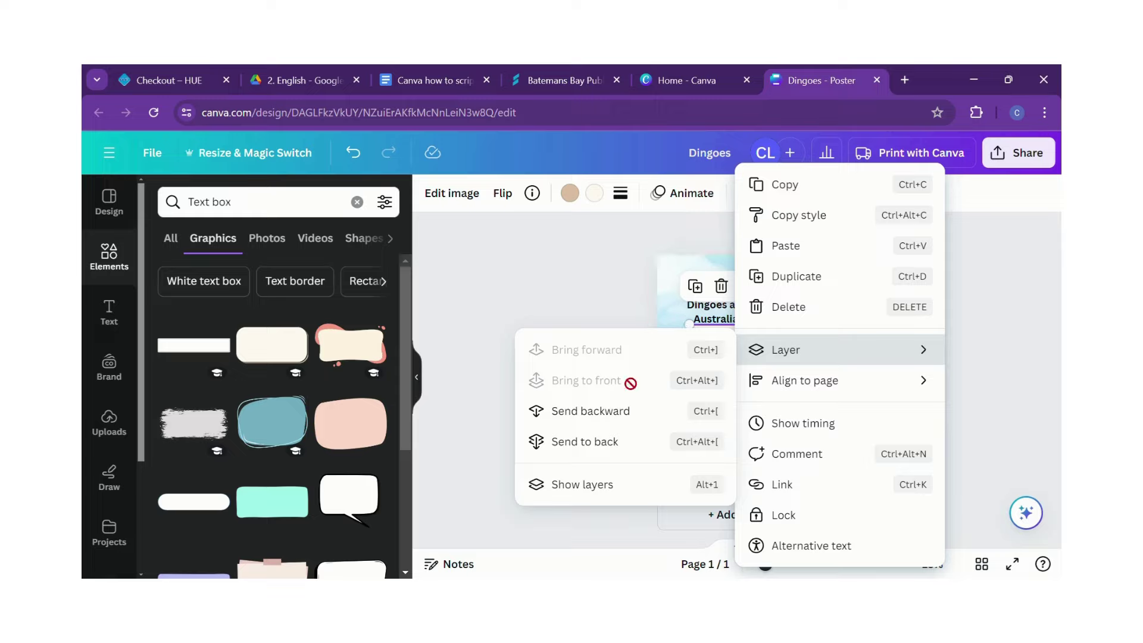
pyautogui.click(674, 322)
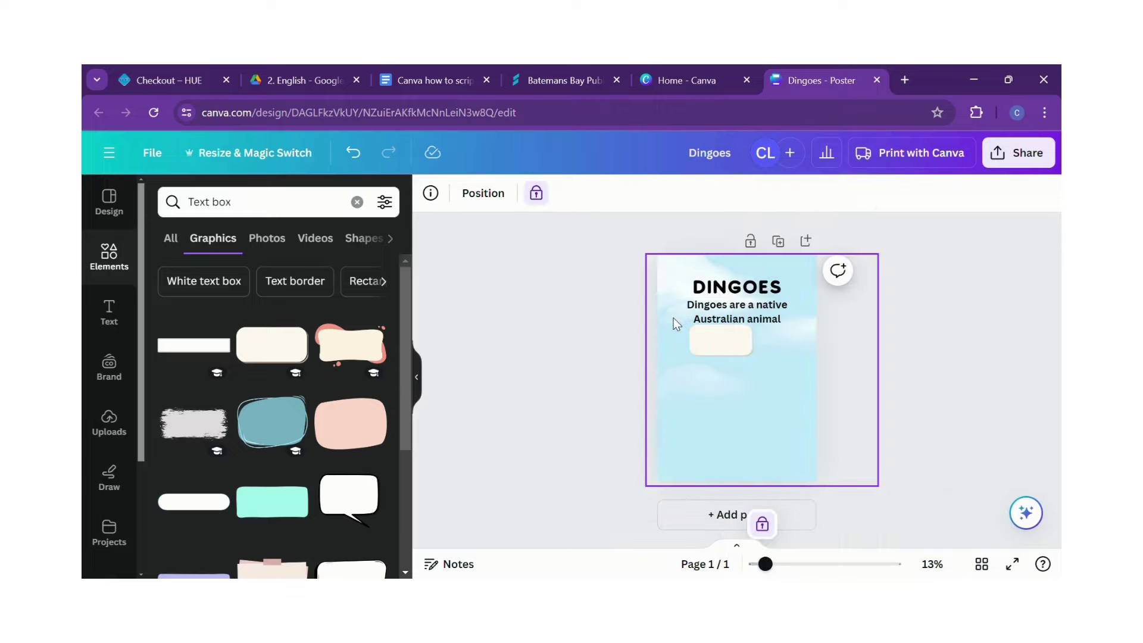
pyautogui.moveTo(725, 357); pyautogui.dragTo(812, 352)
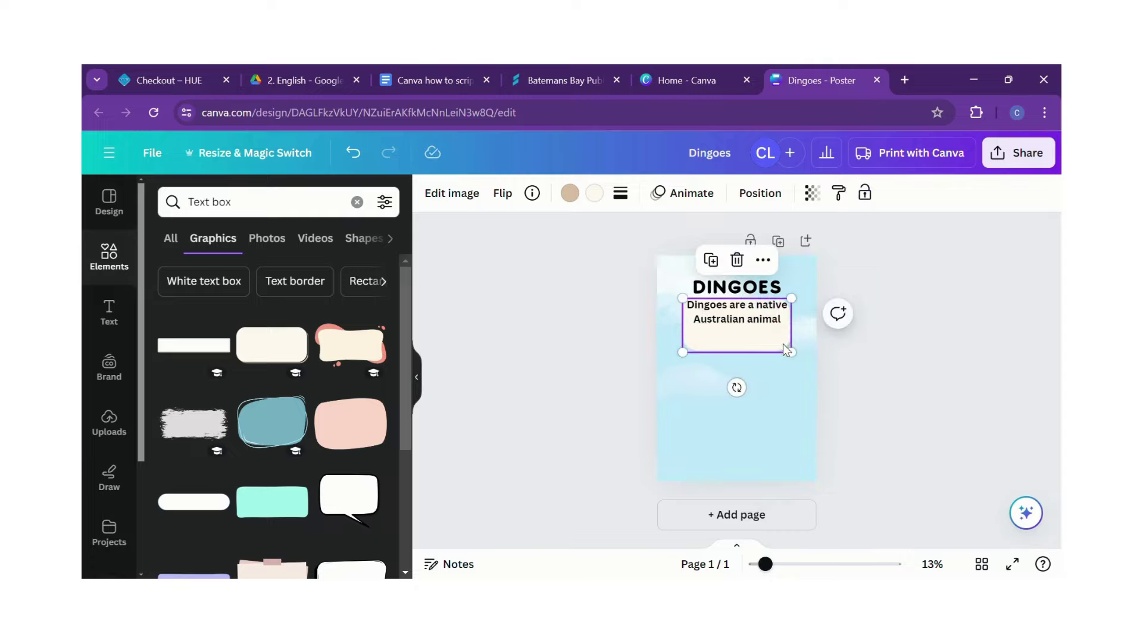
pyautogui.moveTo(739, 334); pyautogui.dragTo(739, 327)
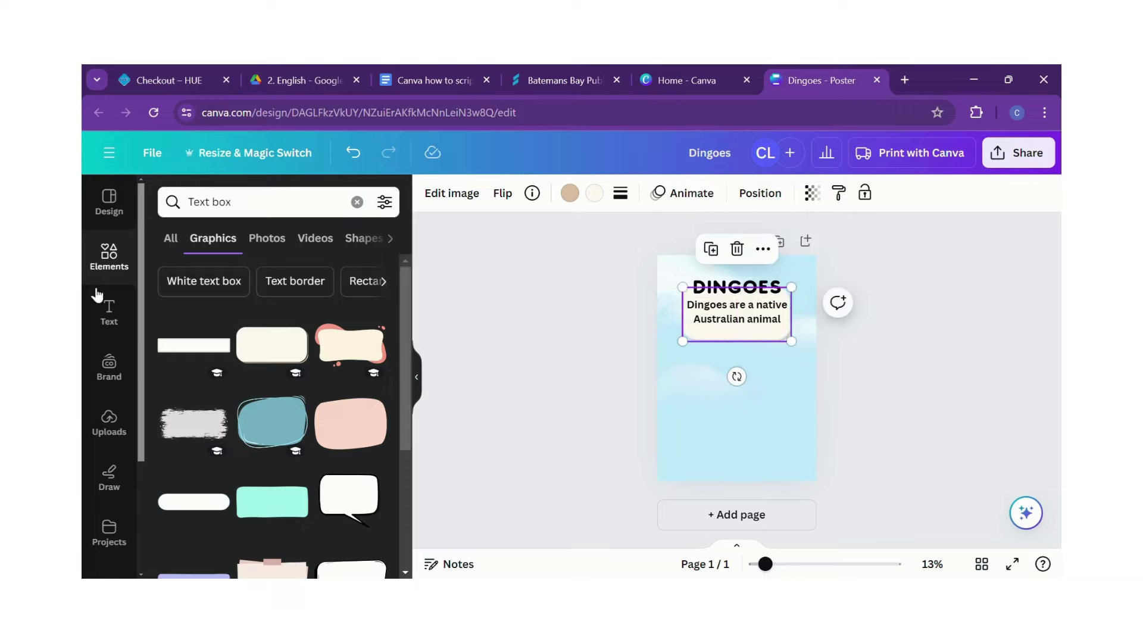
# - Add a sand graphic from a 'Sand' search and stretch it across the poster's bottom edge
pyautogui.click(107, 266)
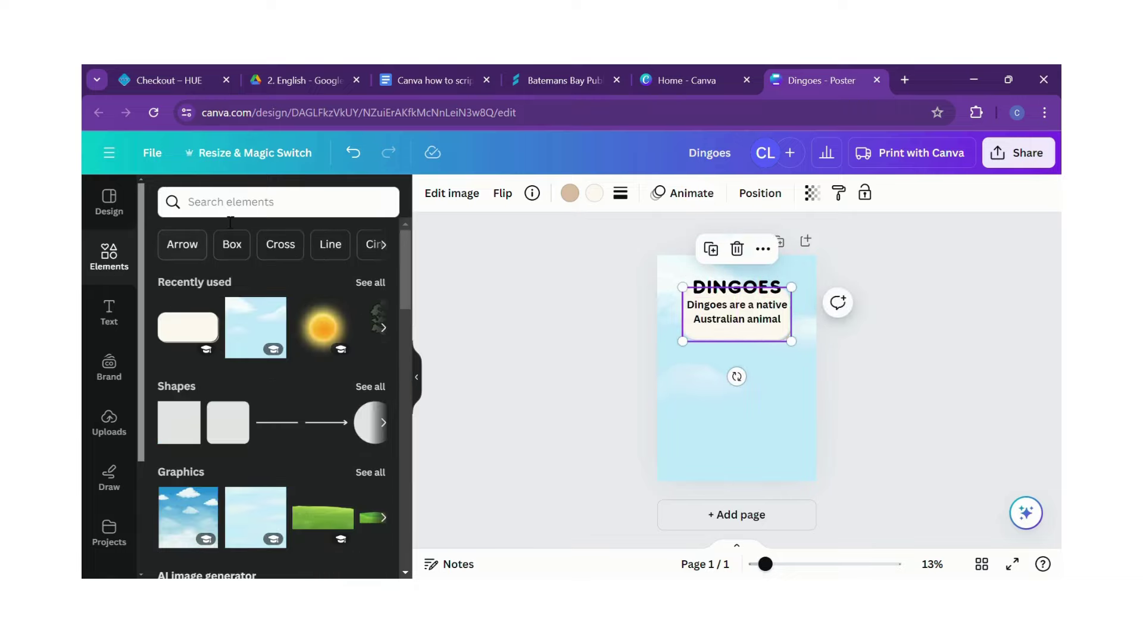
pyautogui.click(248, 209)
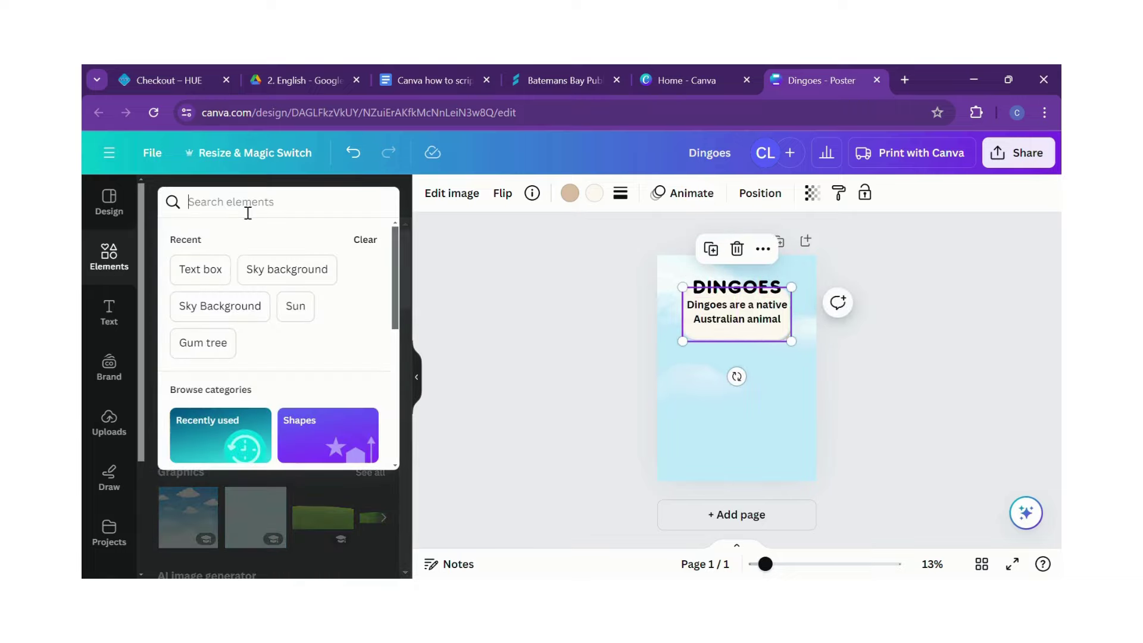
pyautogui.write('Sand')
pyautogui.press('Return')
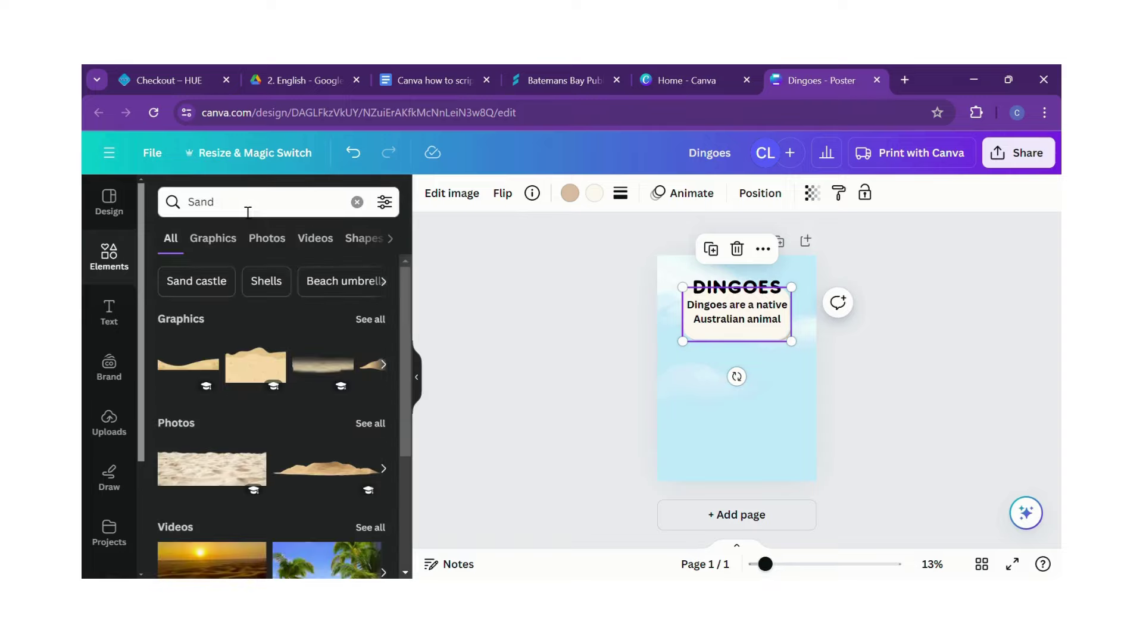
pyautogui.click(218, 242)
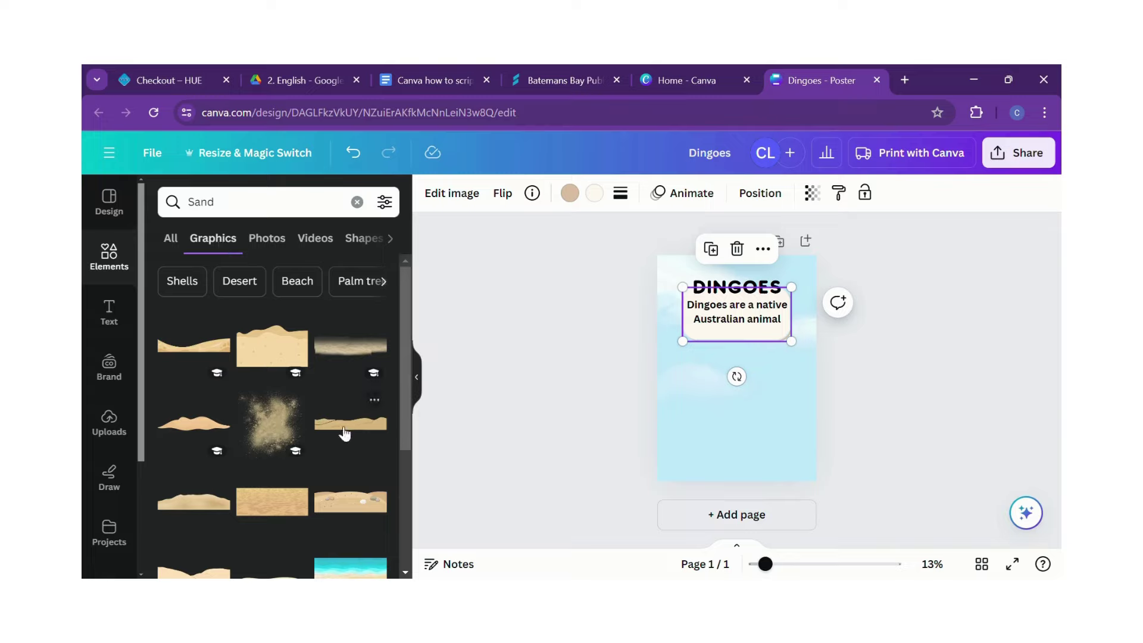
pyautogui.moveTo(349, 425); pyautogui.dragTo(874, 466)
pyautogui.moveTo(786, 458); pyautogui.dragTo(757, 472)
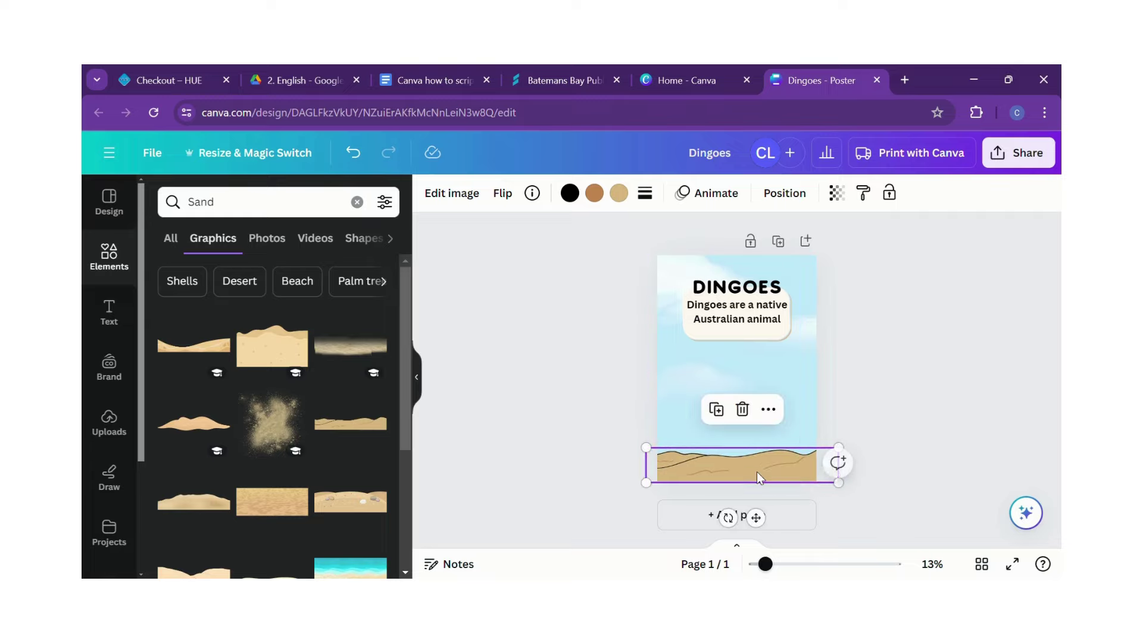
# - Nudge the cream shape behind the subheading slightly down
pyautogui.click(898, 475)
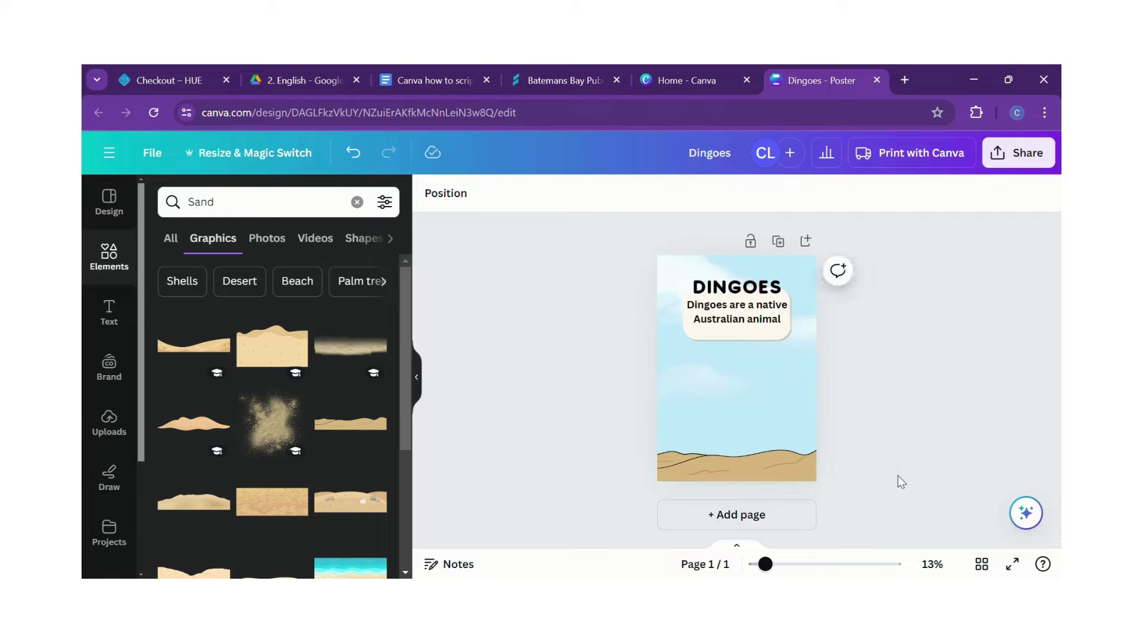
pyautogui.click(702, 324)
pyautogui.moveTo(702, 324)
pyautogui.mouseDown()
pyautogui.moveTo(715, 352)
pyautogui.moveTo(712, 339)
pyautogui.mouseUp()
# - Shift the subheading into the cream shape, then place a walking dingo graphic from a 'Dingo' search on the sand
pyautogui.click(712, 325)
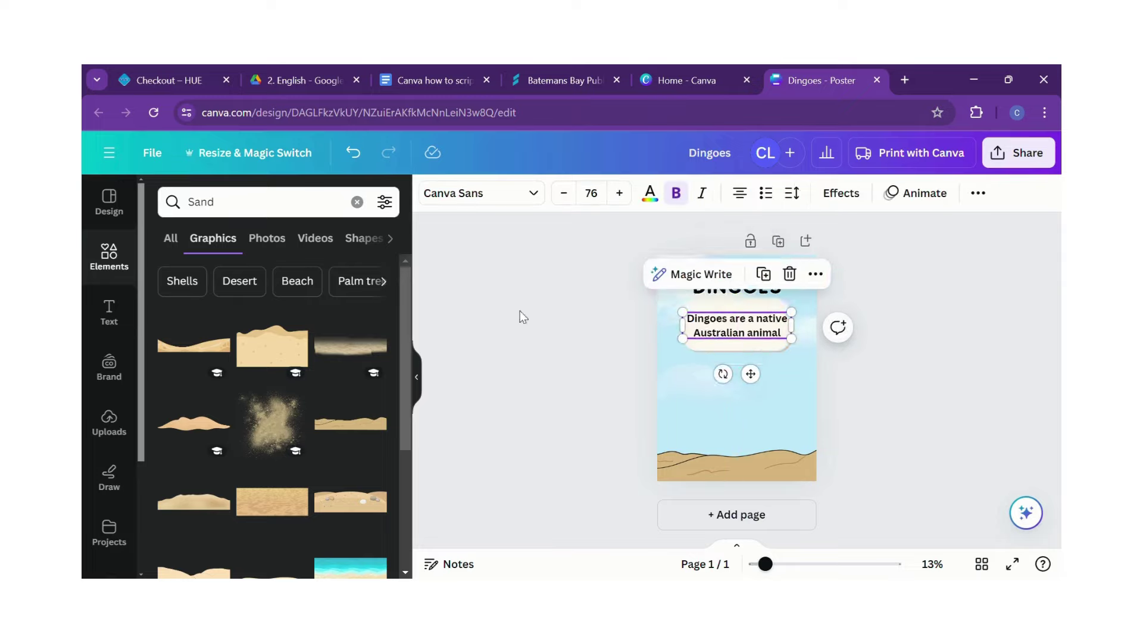
pyautogui.click(110, 262)
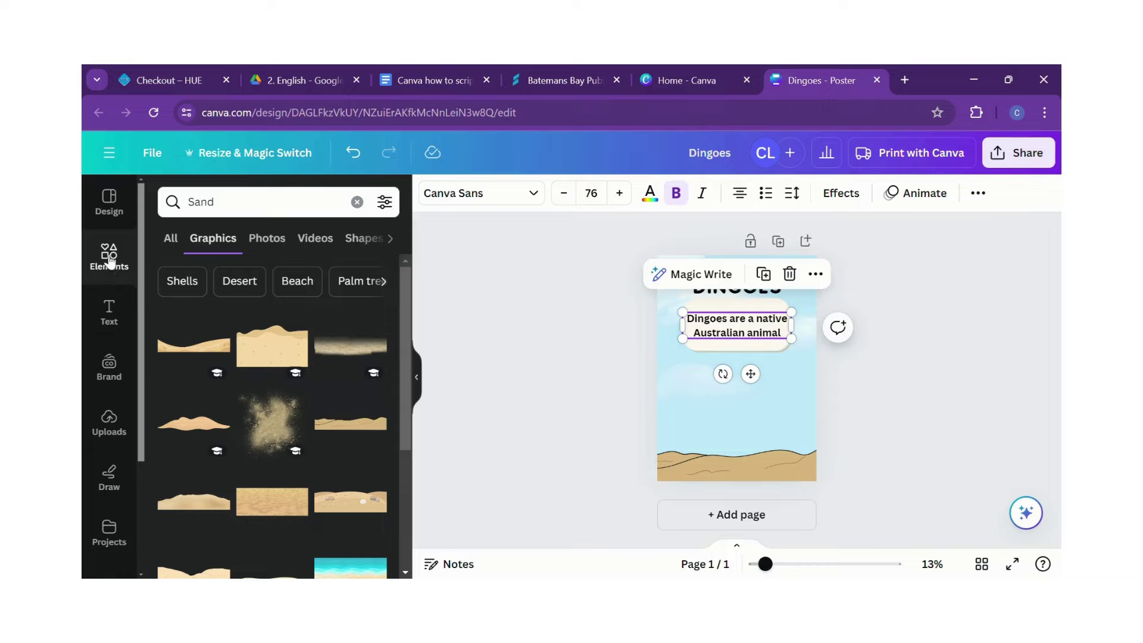
pyautogui.click(225, 213)
pyautogui.write('Ding')
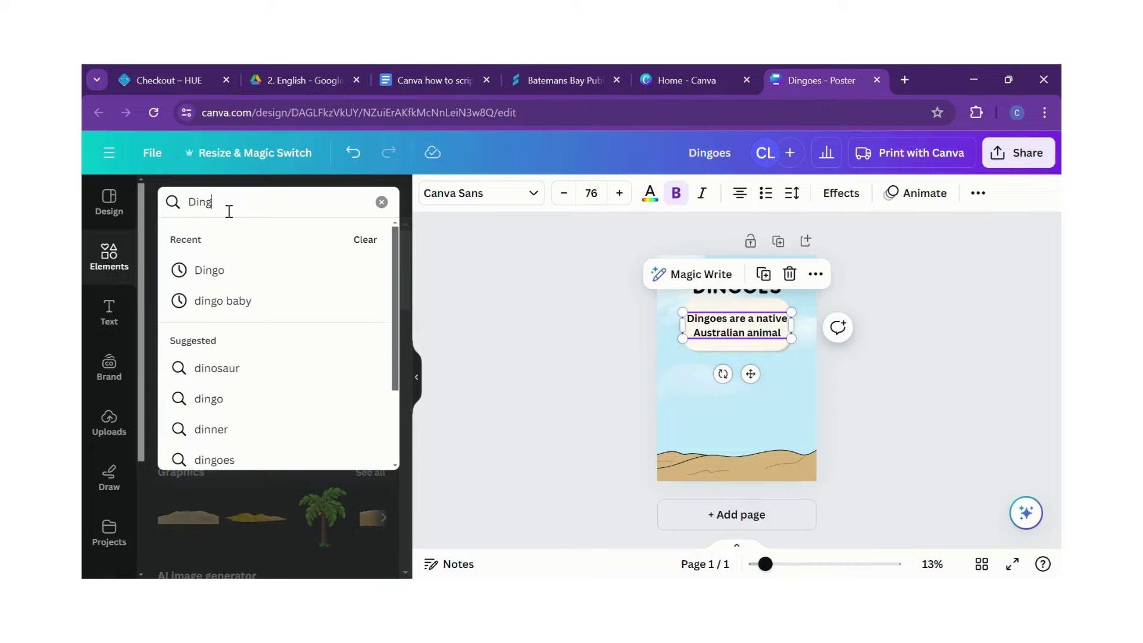
pyautogui.write('o')
pyautogui.click(228, 280)
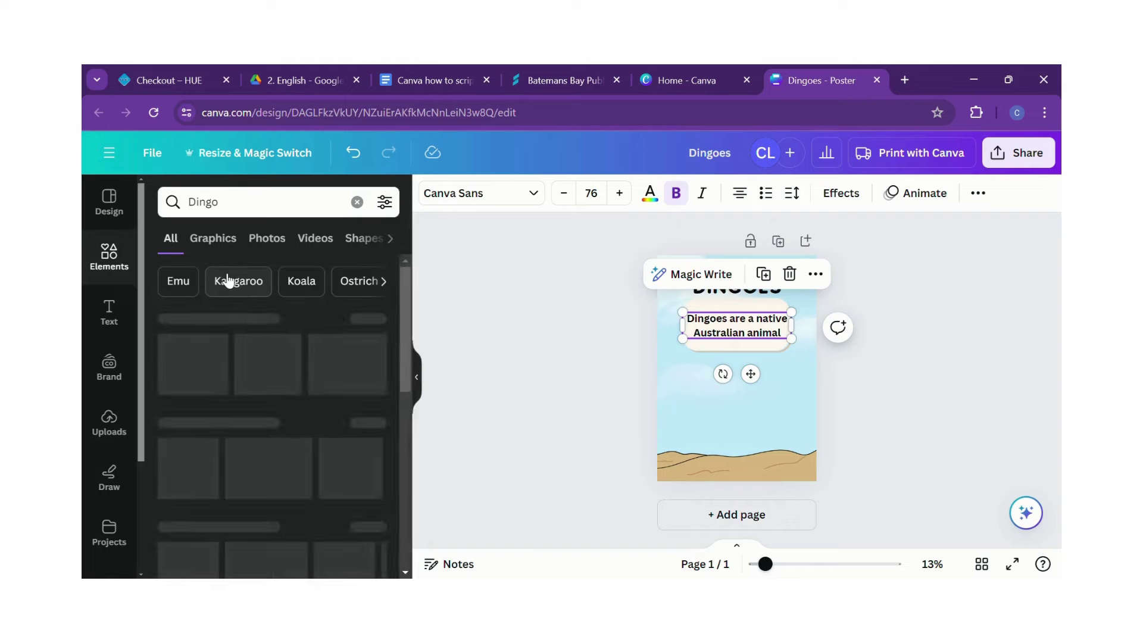
pyautogui.click(215, 240)
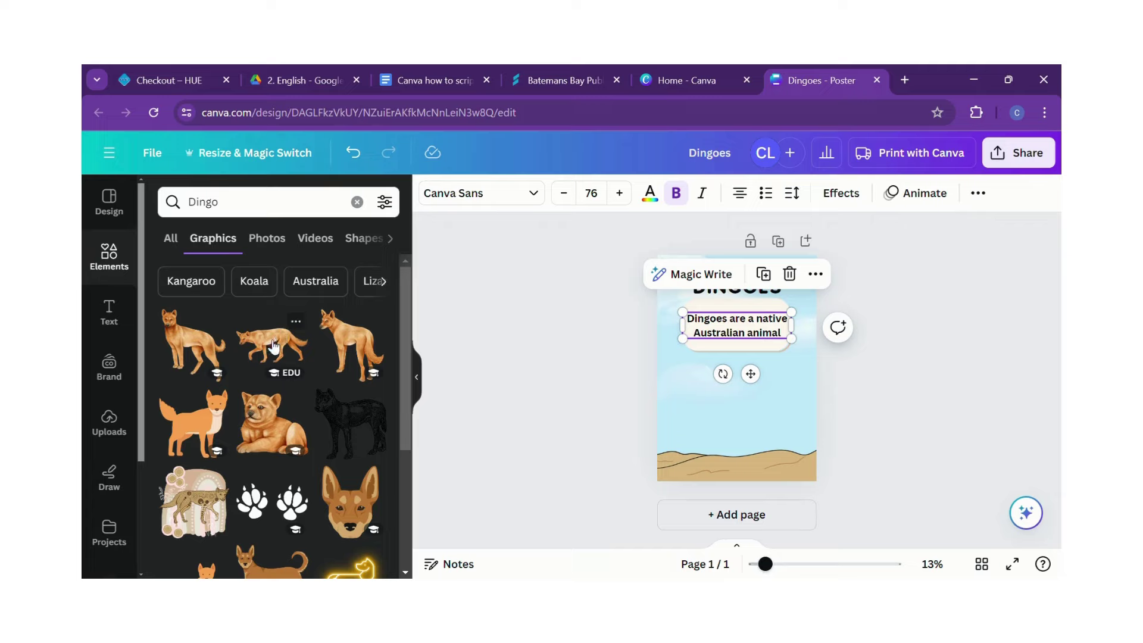
pyautogui.moveTo(273, 346); pyautogui.dragTo(701, 420)
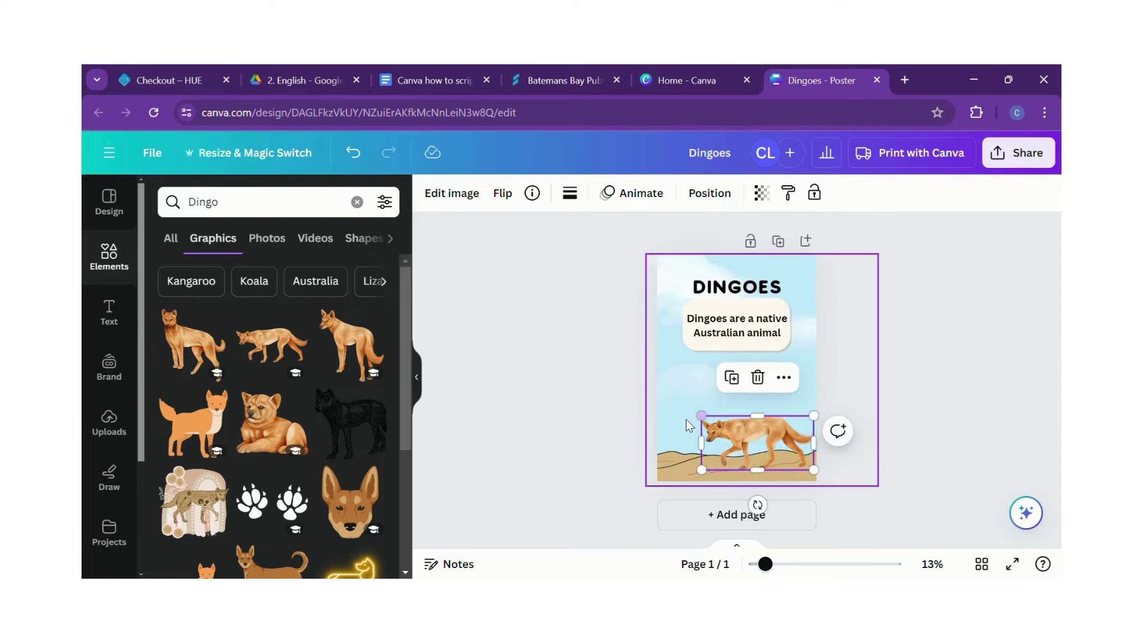
pyautogui.click(681, 419)
pyautogui.click(581, 414)
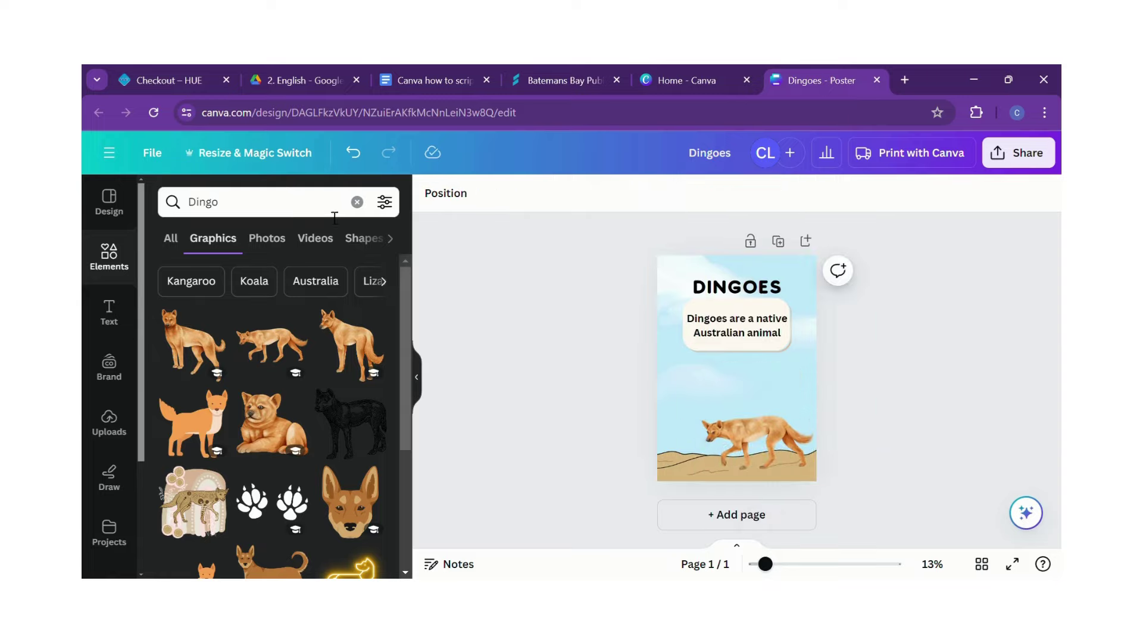
# - Place a small gum tree graphic from a 'Gum tree' search on the sand left of the dingo
pyautogui.click(356, 202)
pyautogui.write('G')
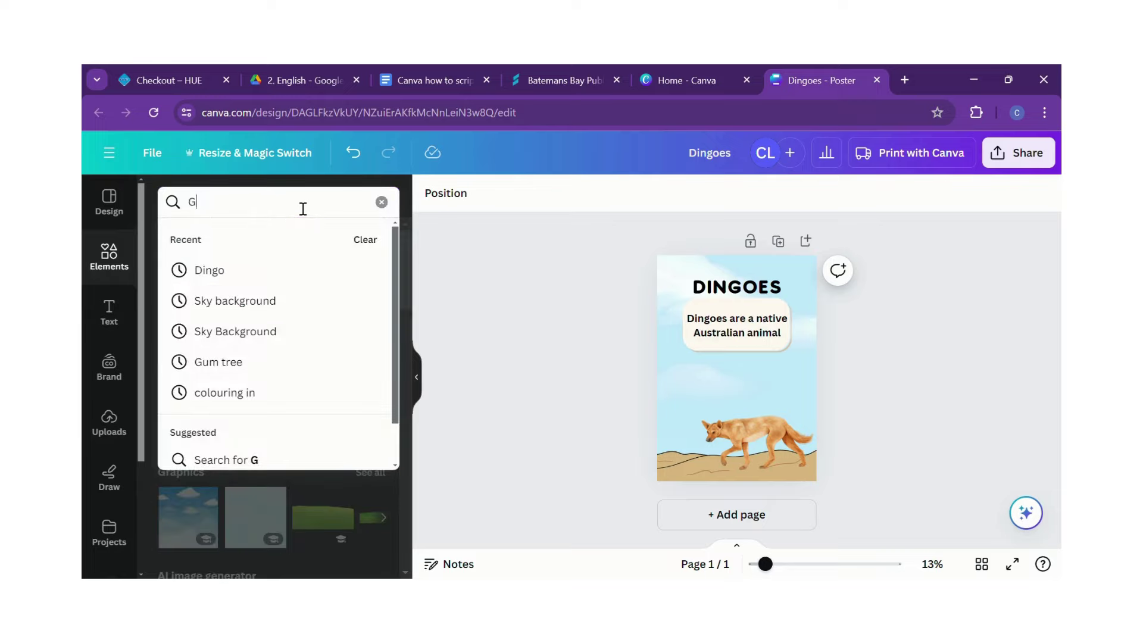
pyautogui.write('um tree')
pyautogui.press('Return')
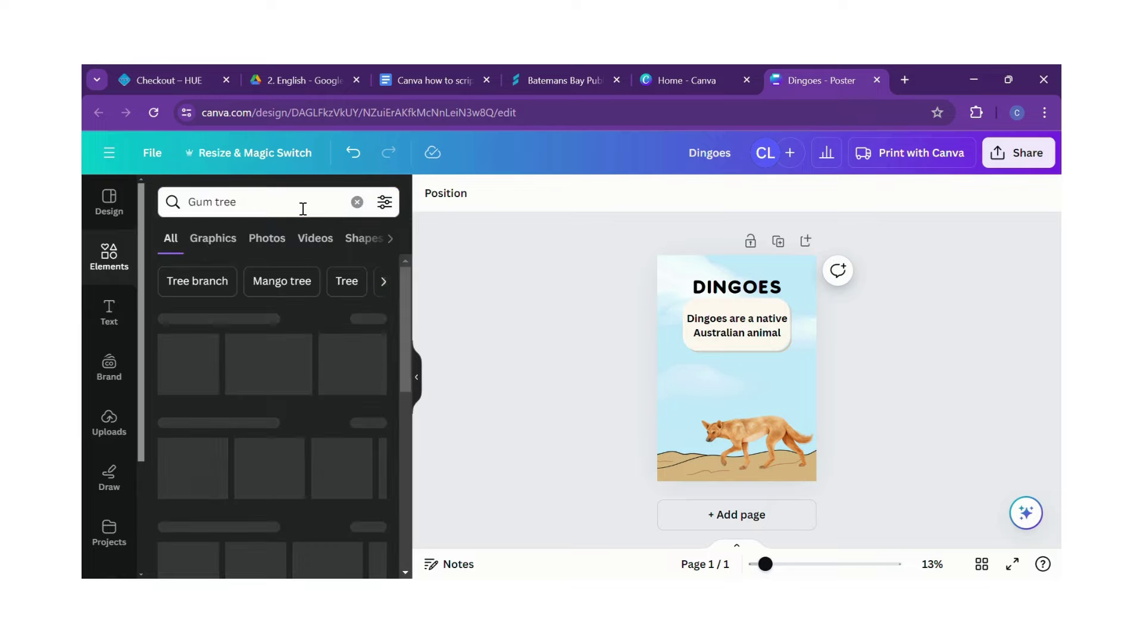
pyautogui.click(220, 242)
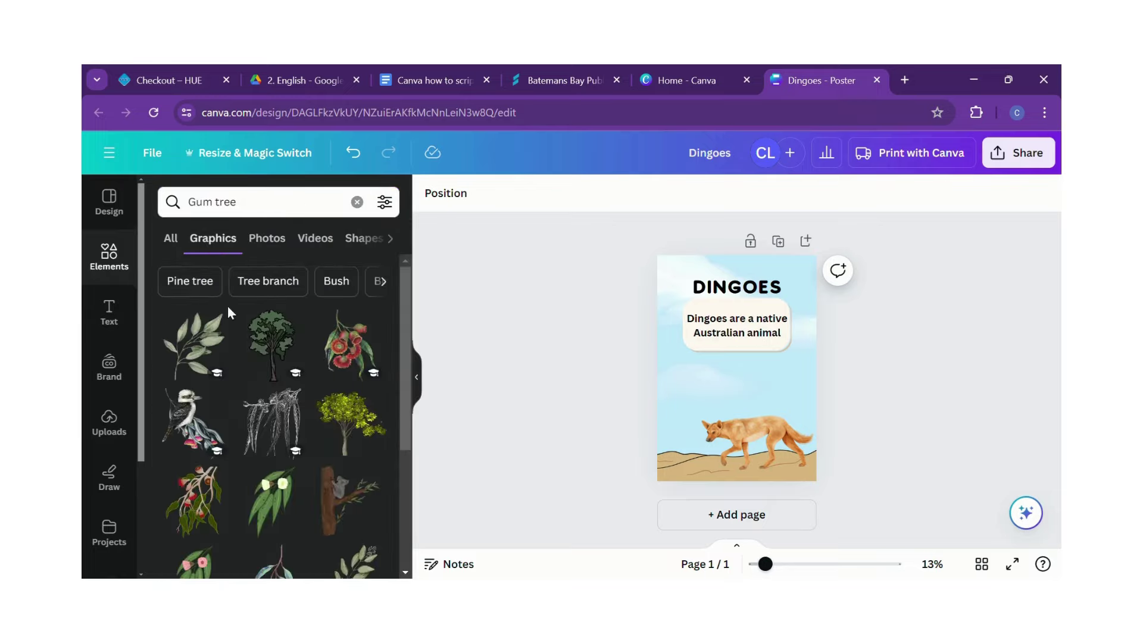
pyautogui.moveTo(261, 336); pyautogui.dragTo(652, 393)
pyautogui.moveTo(271, 339); pyautogui.dragTo(701, 408)
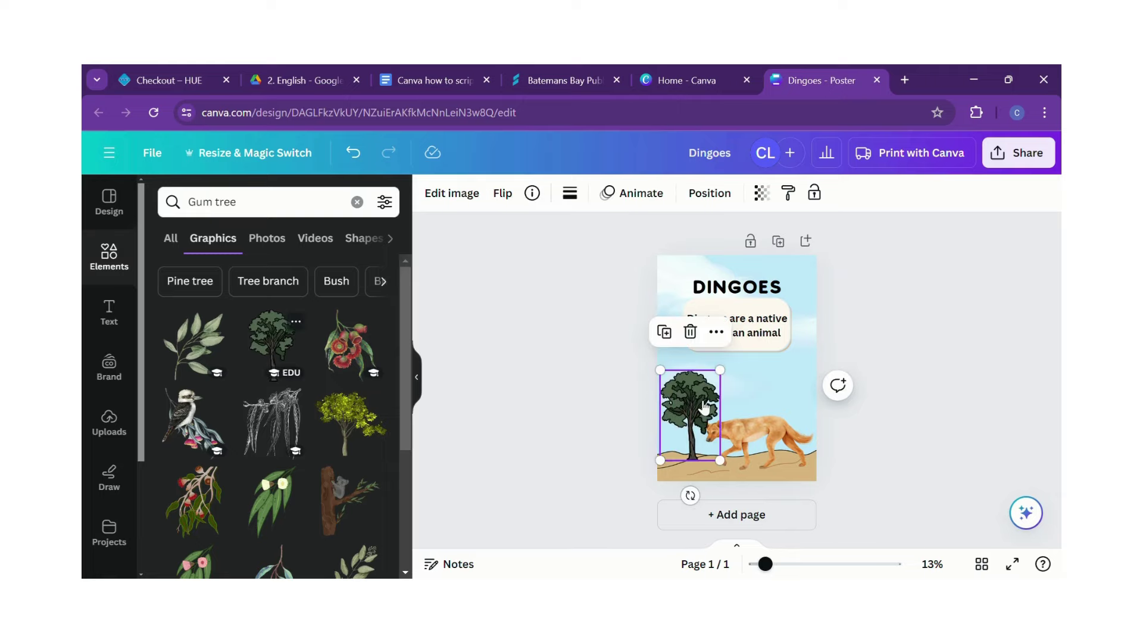
pyautogui.moveTo(722, 371); pyautogui.dragTo(704, 424)
pyautogui.click(358, 204)
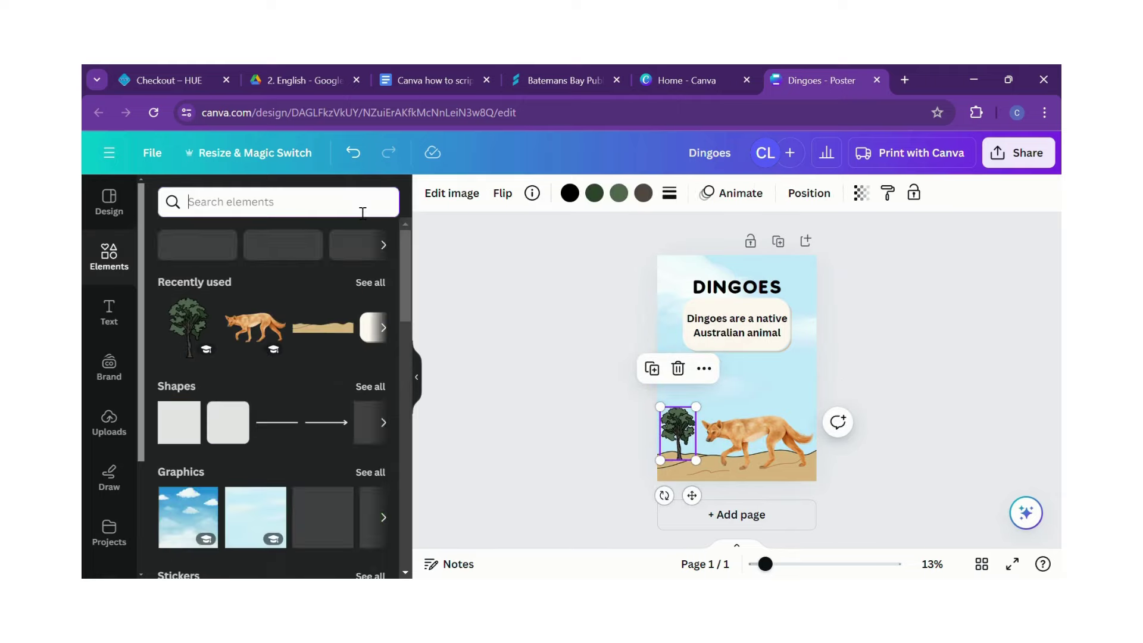
pyautogui.click(433, 267)
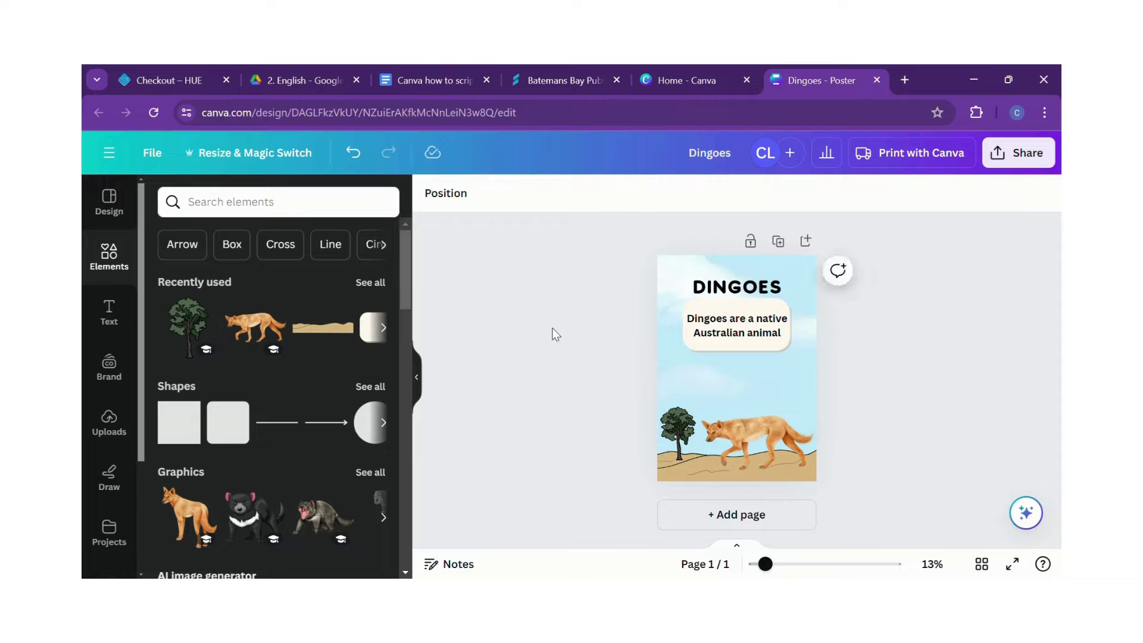
# - Reopen the saved Dingoes poster from Home > Projects > Designs in a new editor tab
pyautogui.click(108, 156)
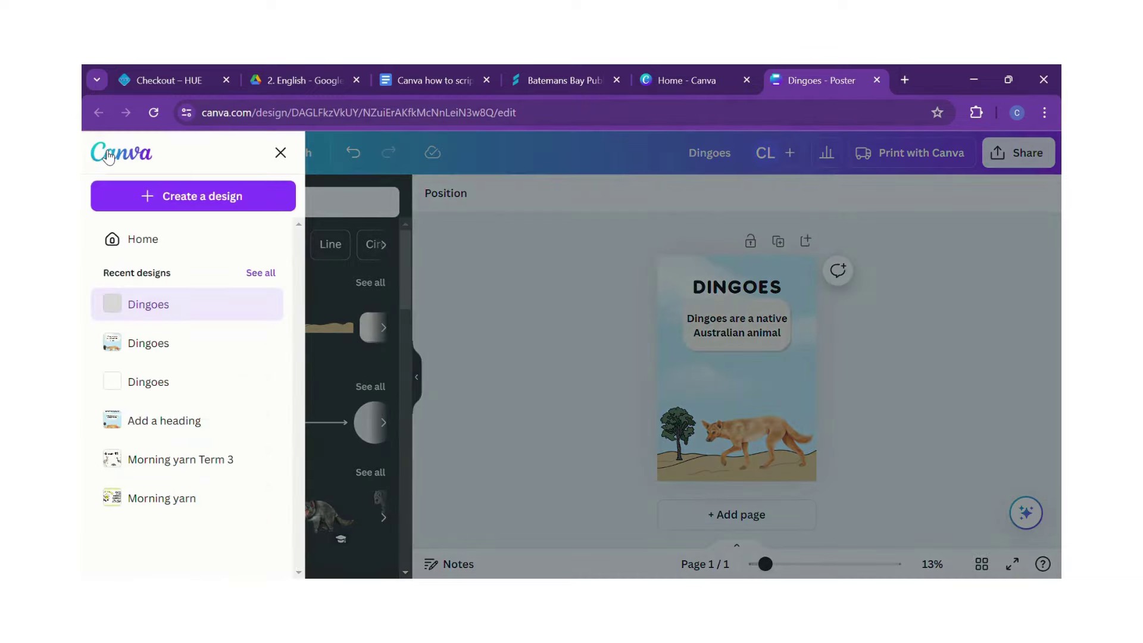
pyautogui.click(198, 250)
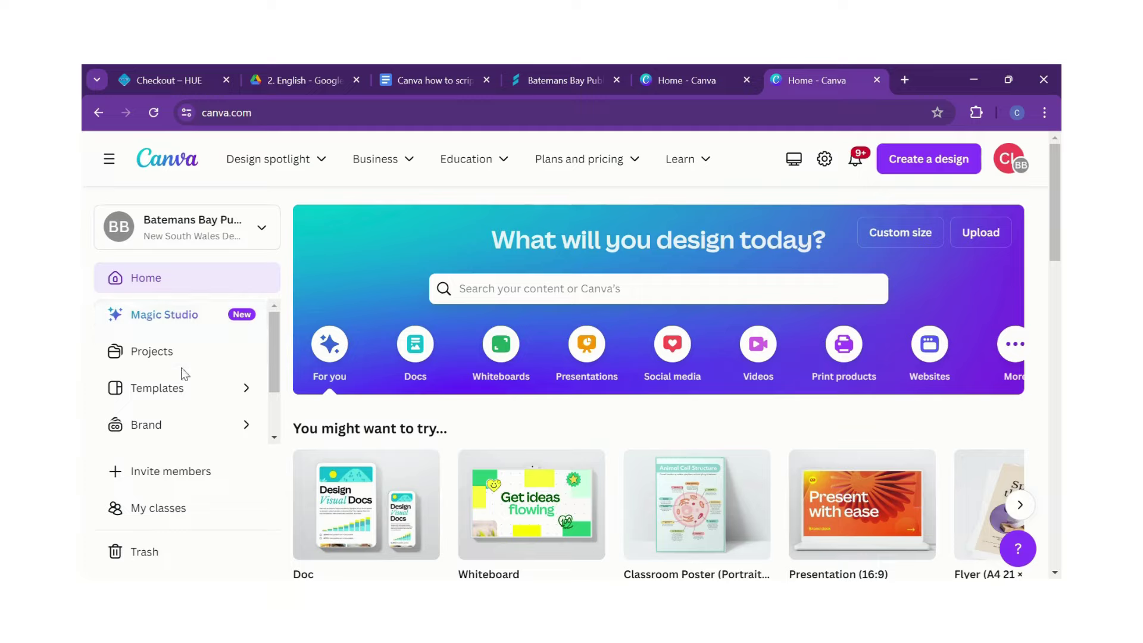
pyautogui.click(144, 358)
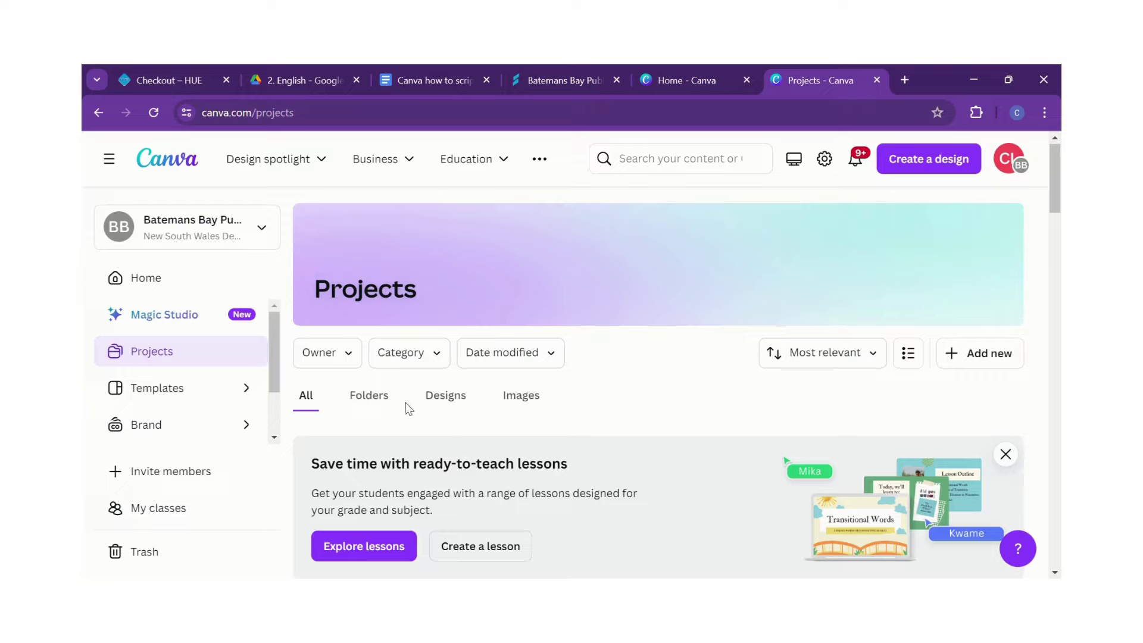
pyautogui.click(375, 399)
pyautogui.click(439, 406)
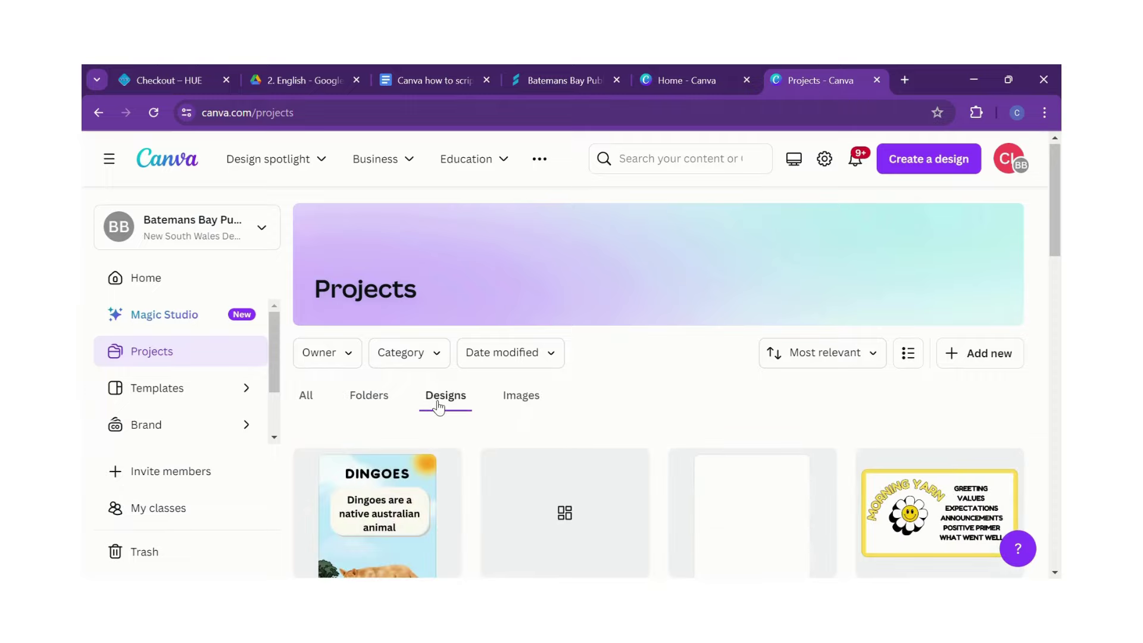
pyautogui.scroll(-2, 438, 406)
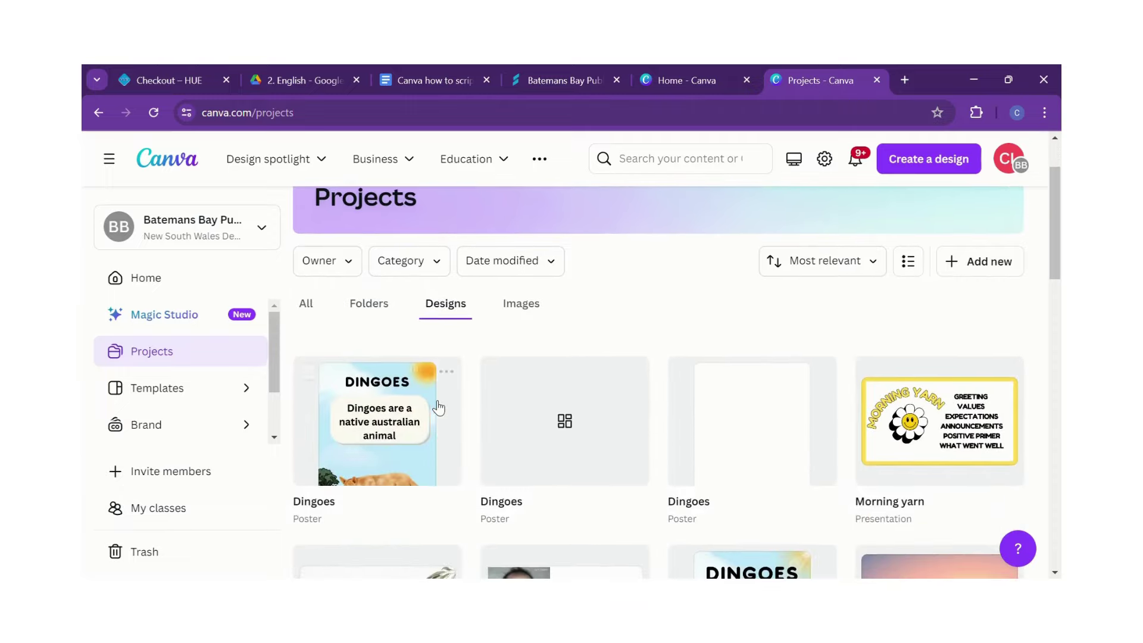
pyautogui.click(546, 433)
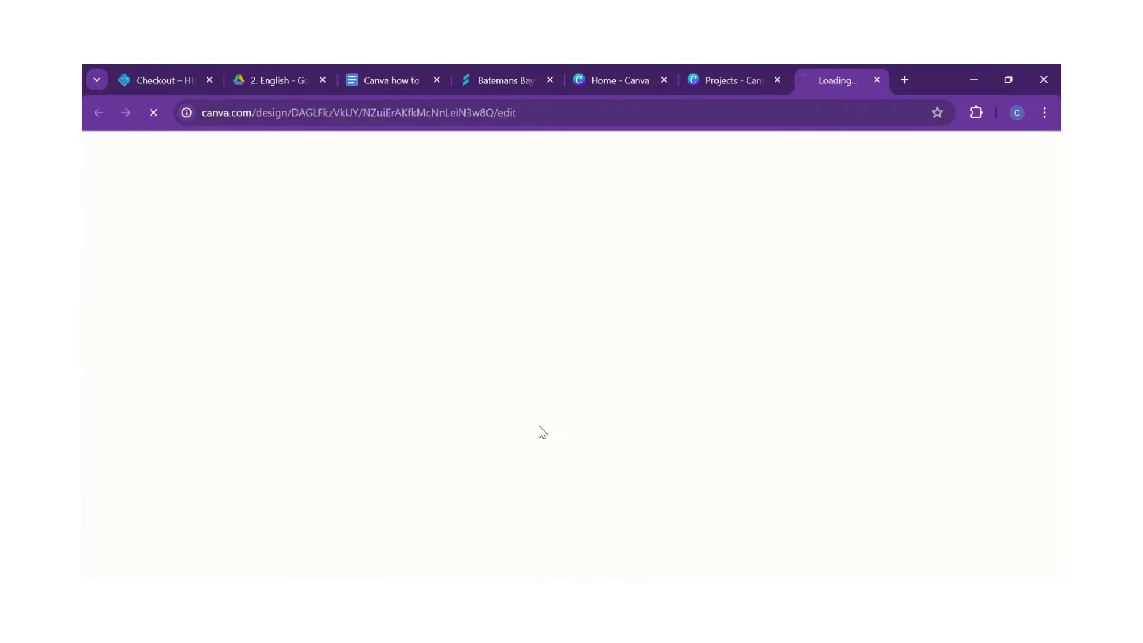